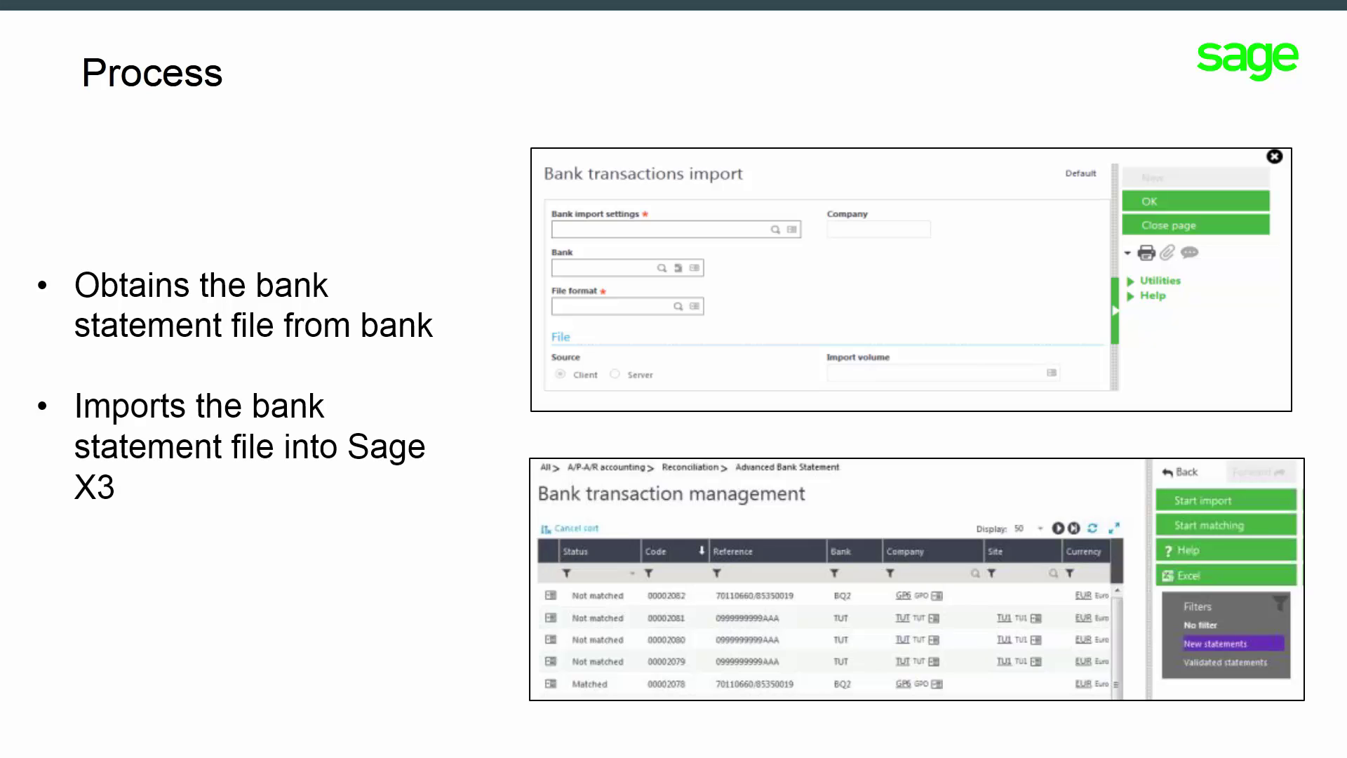
# Step: Advance the presentation to the Process slide about importing bank statements
pyautogui.press('Right')
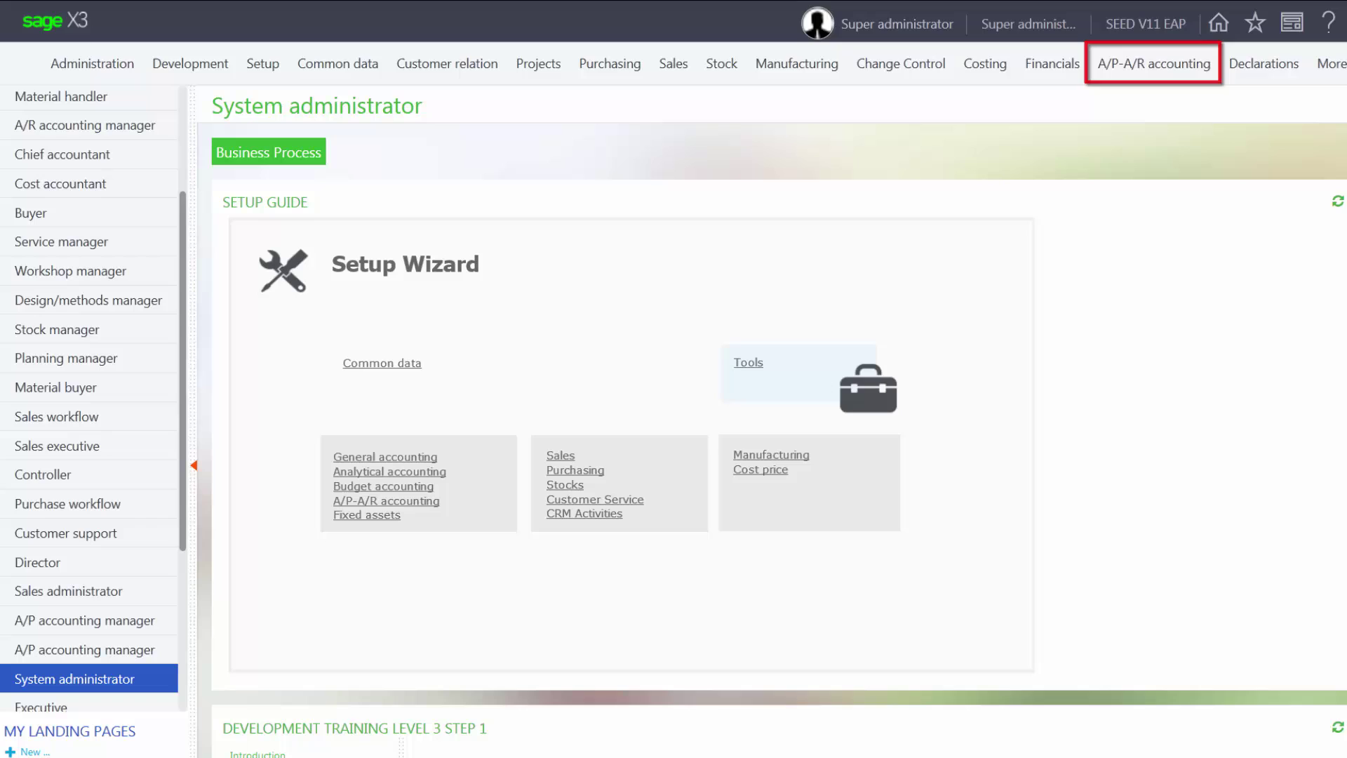
# Step: Open Bank transactions import and pick the Demo settings (DE10, bank DE1EU, MT940_DEMO)
pyautogui.click(1173, 75)
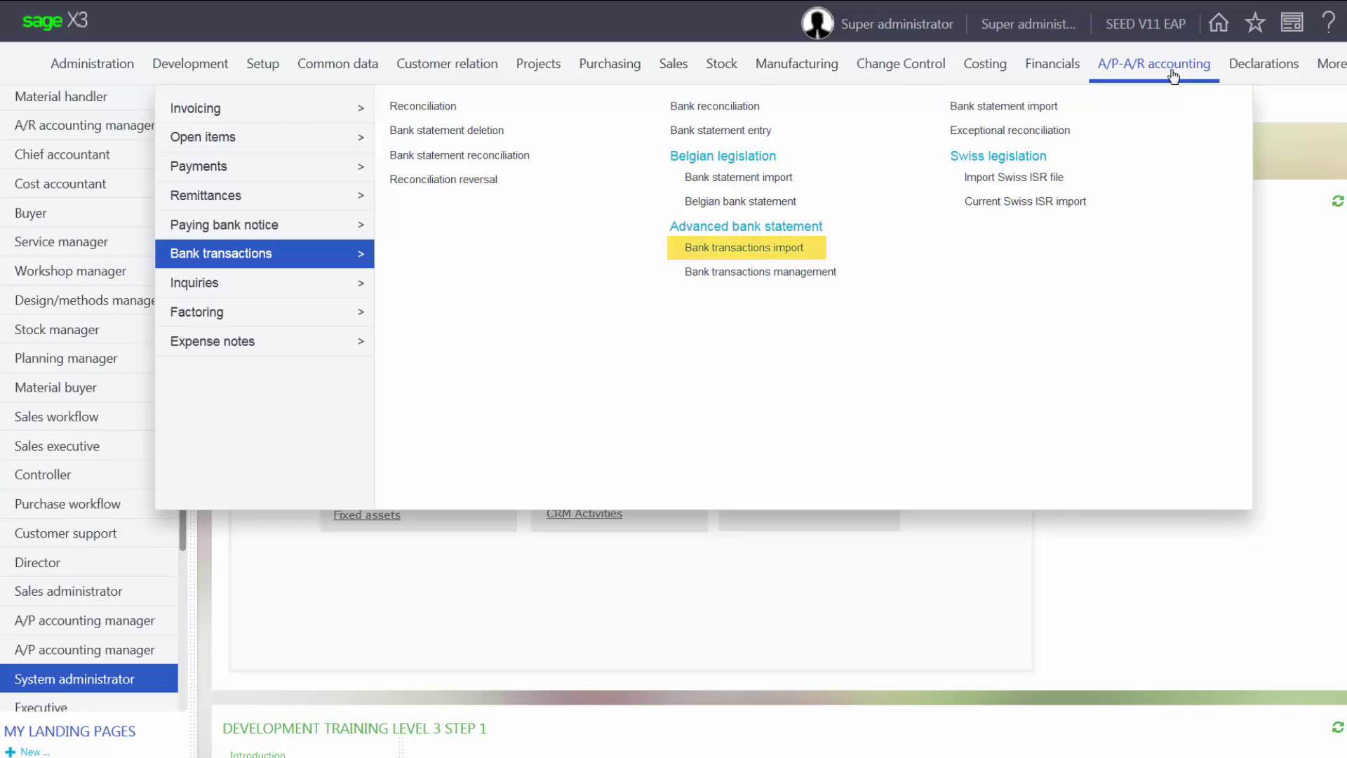
pyautogui.click(790, 253)
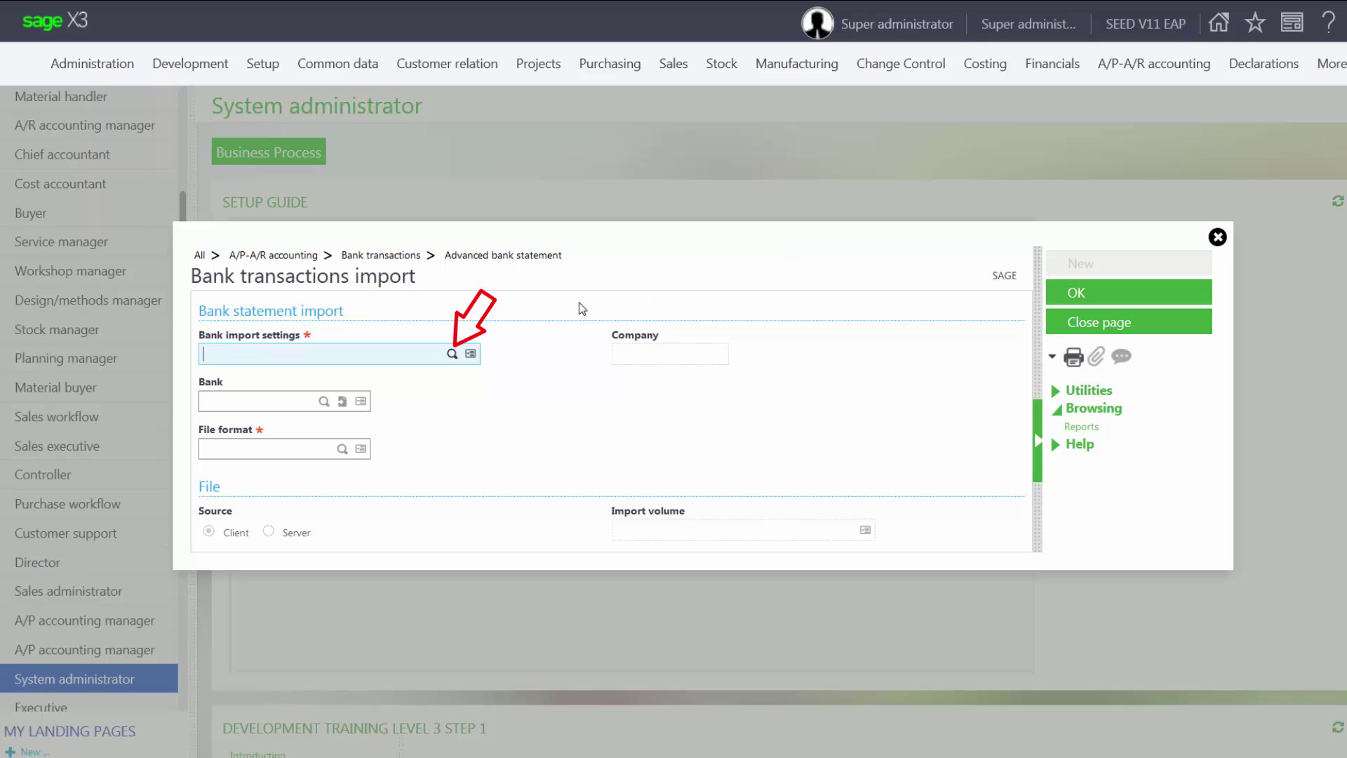
pyautogui.click(451, 354)
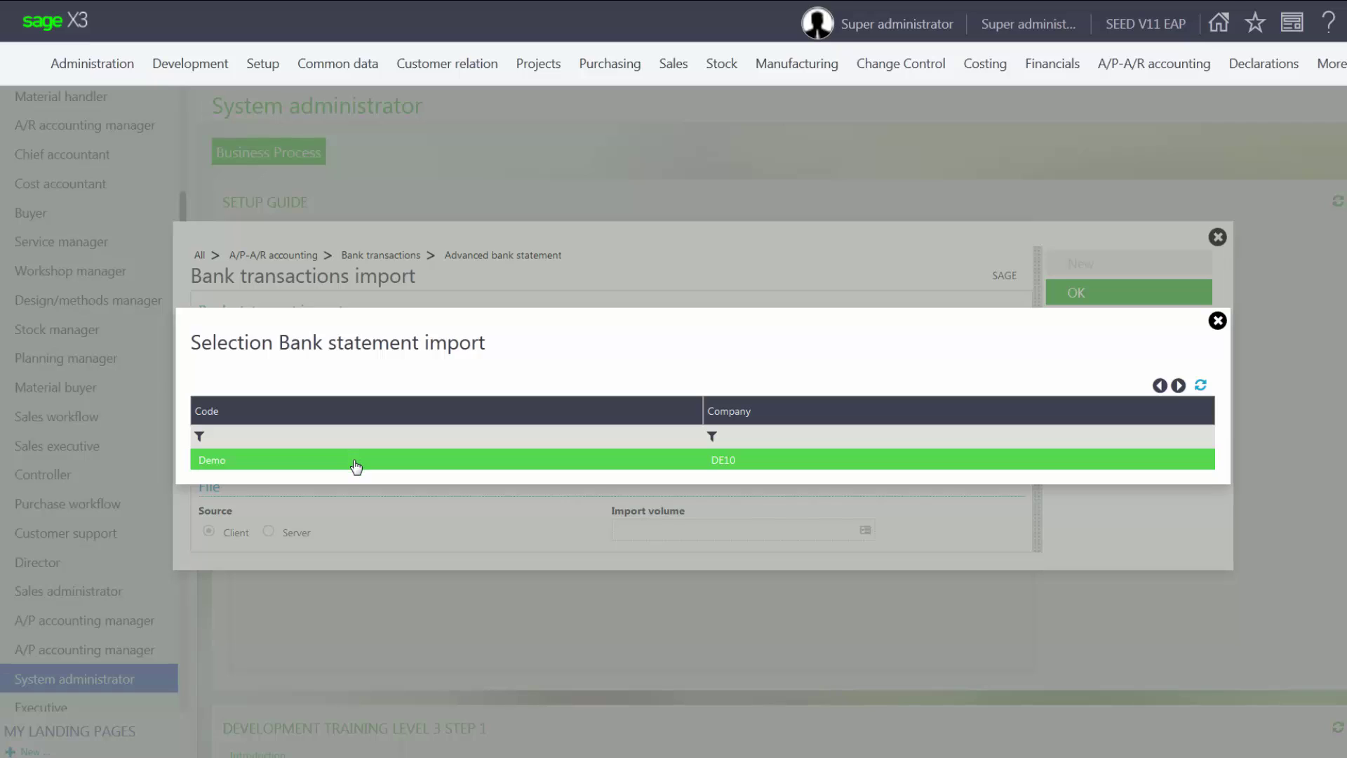
pyautogui.click(353, 464)
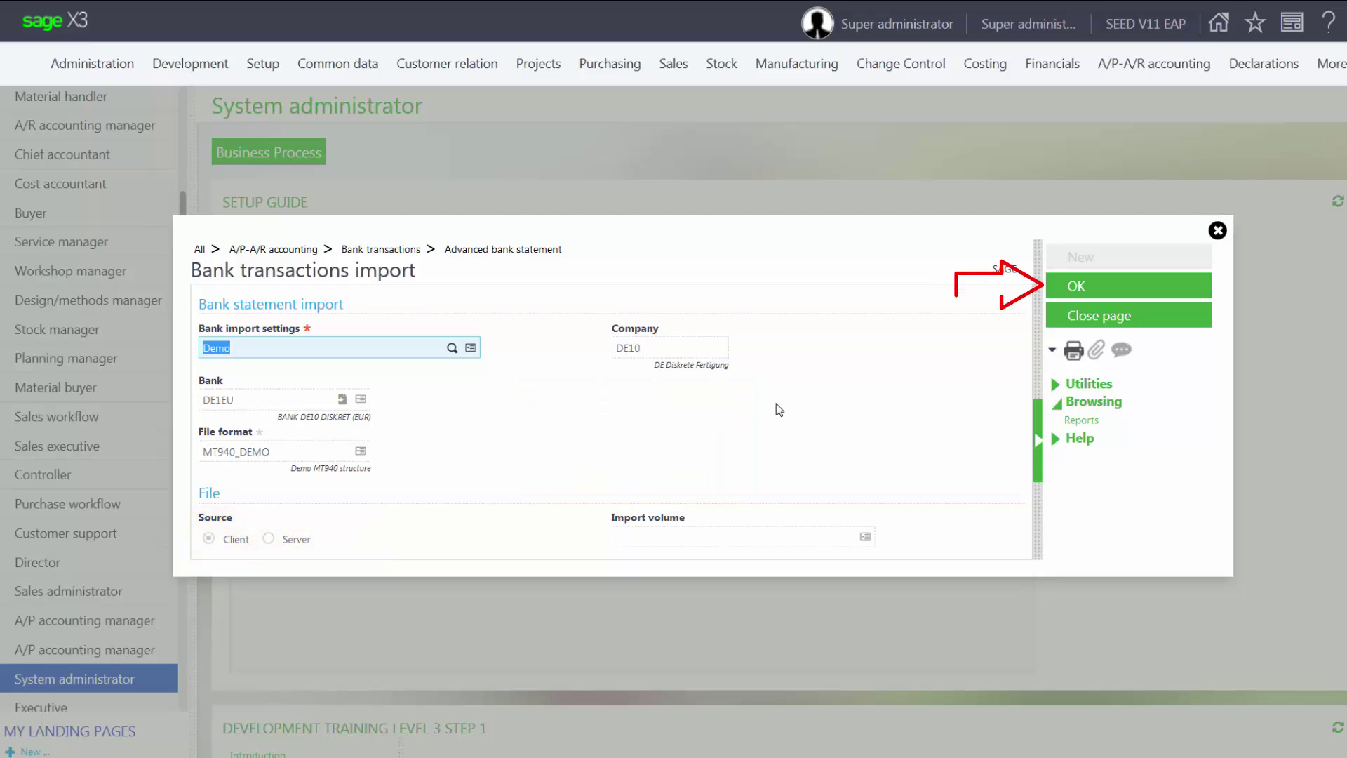
# Step: Import mt940_X3SEEDCHALL.txt, bringing in one statement with 3 transactions
pyautogui.click(1077, 287)
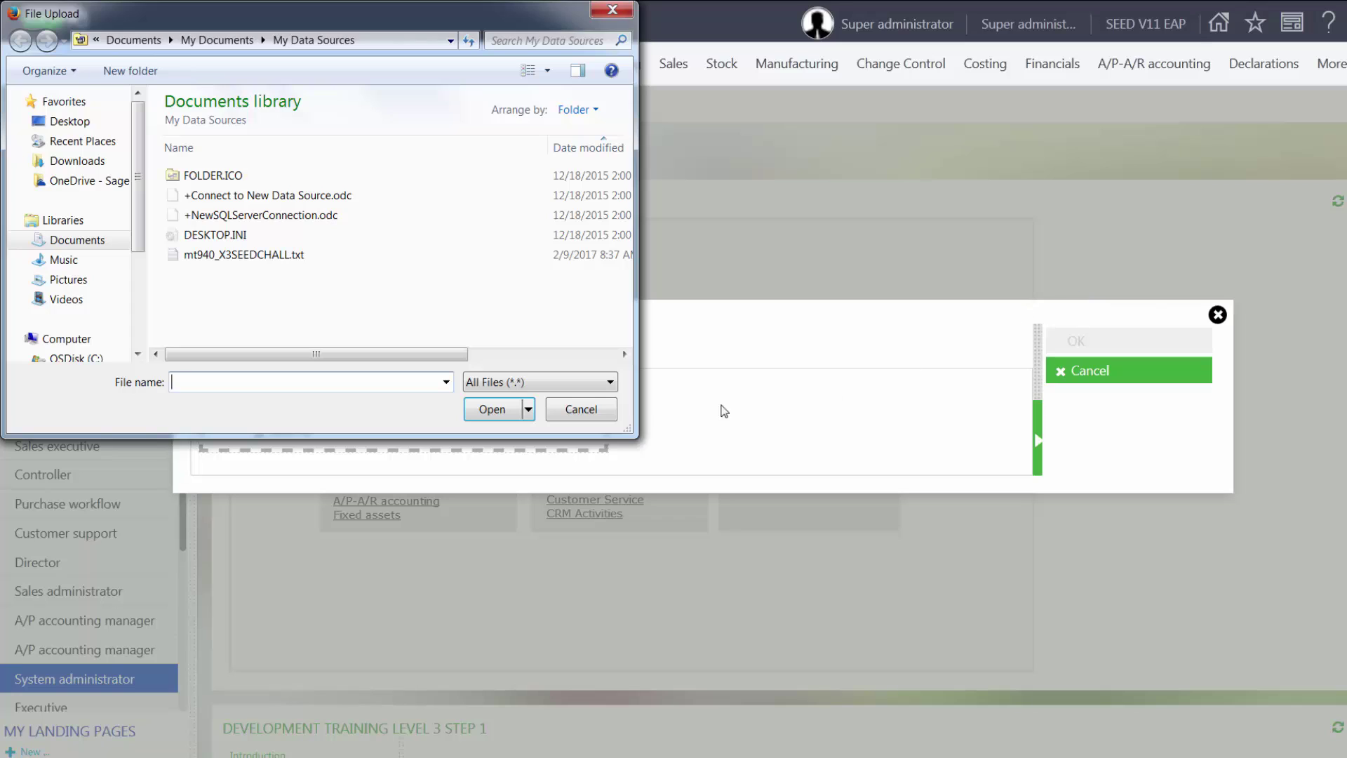
pyautogui.click(293, 254)
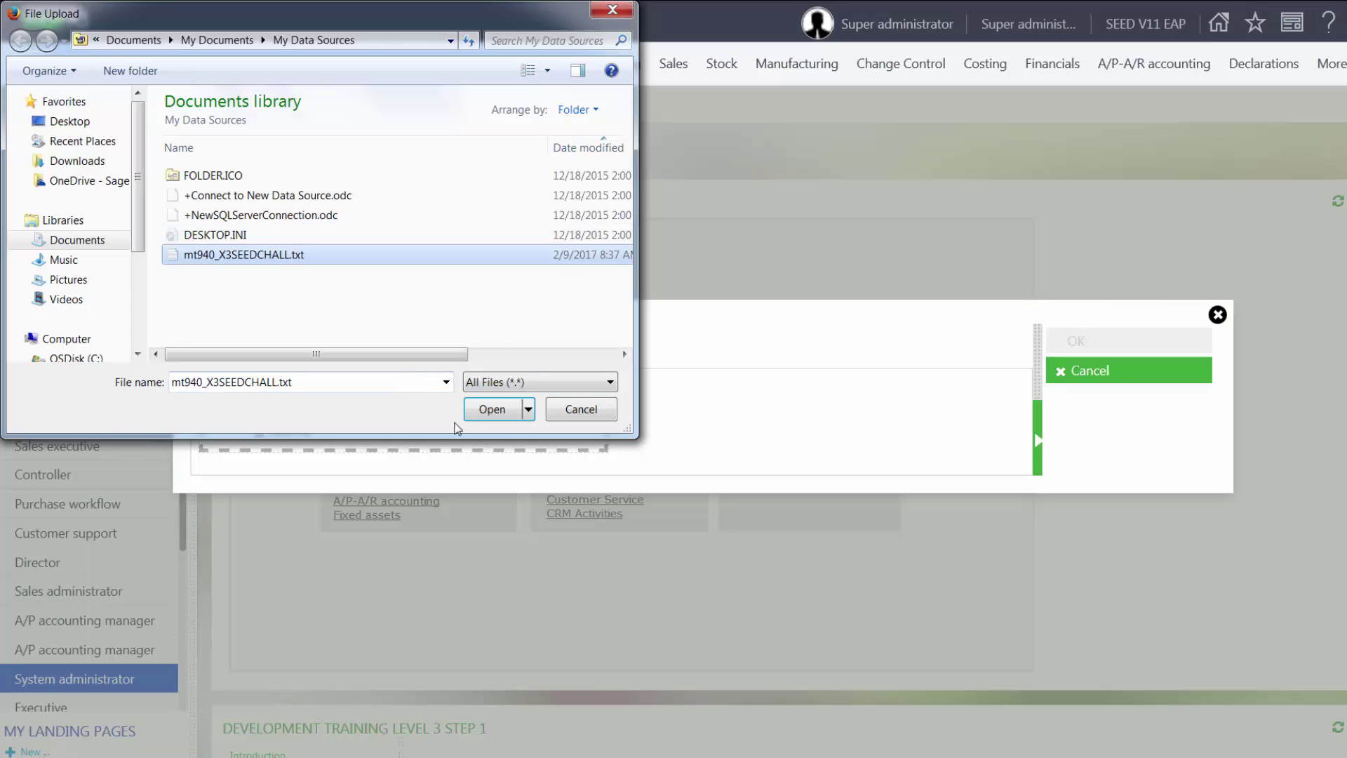
pyautogui.click(493, 410)
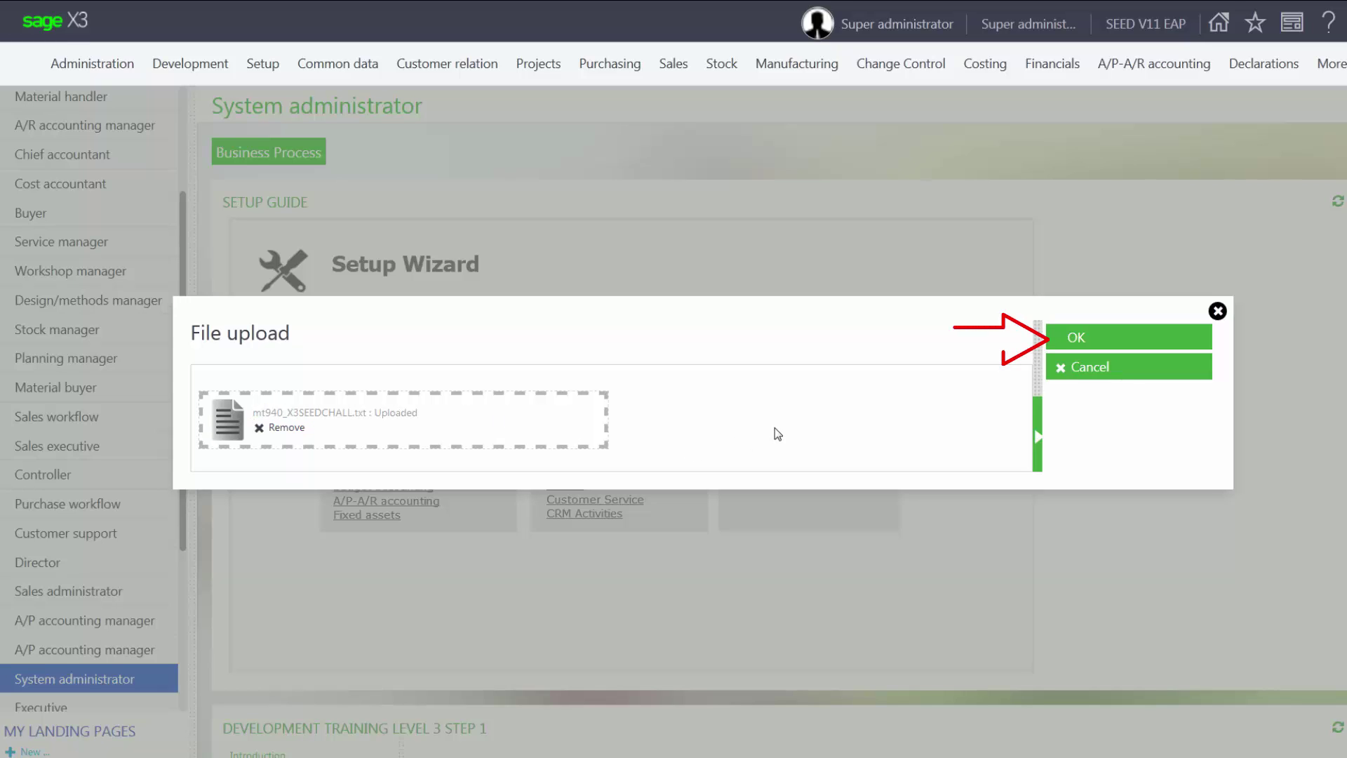
pyautogui.click(1078, 340)
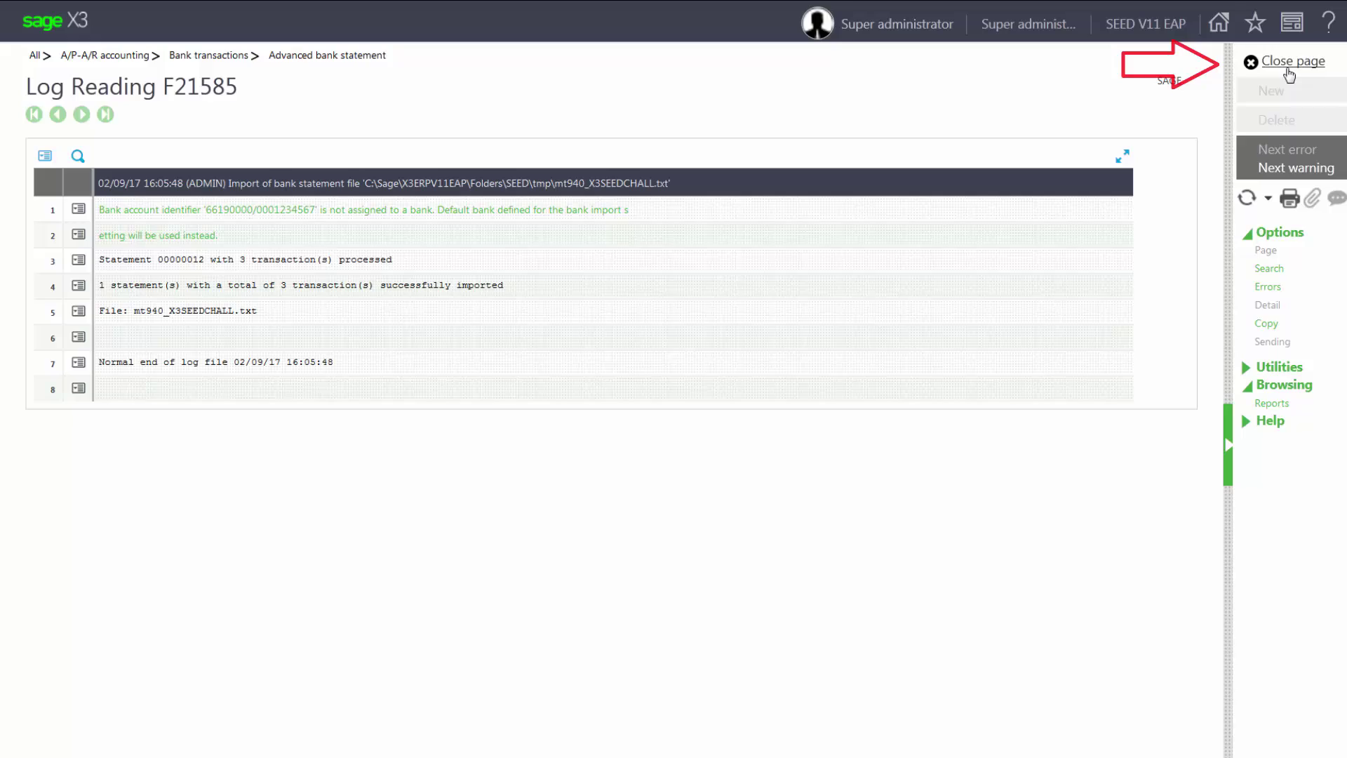
# Step: Close the import log and go to Bank transactions management
pyautogui.click(1290, 70)
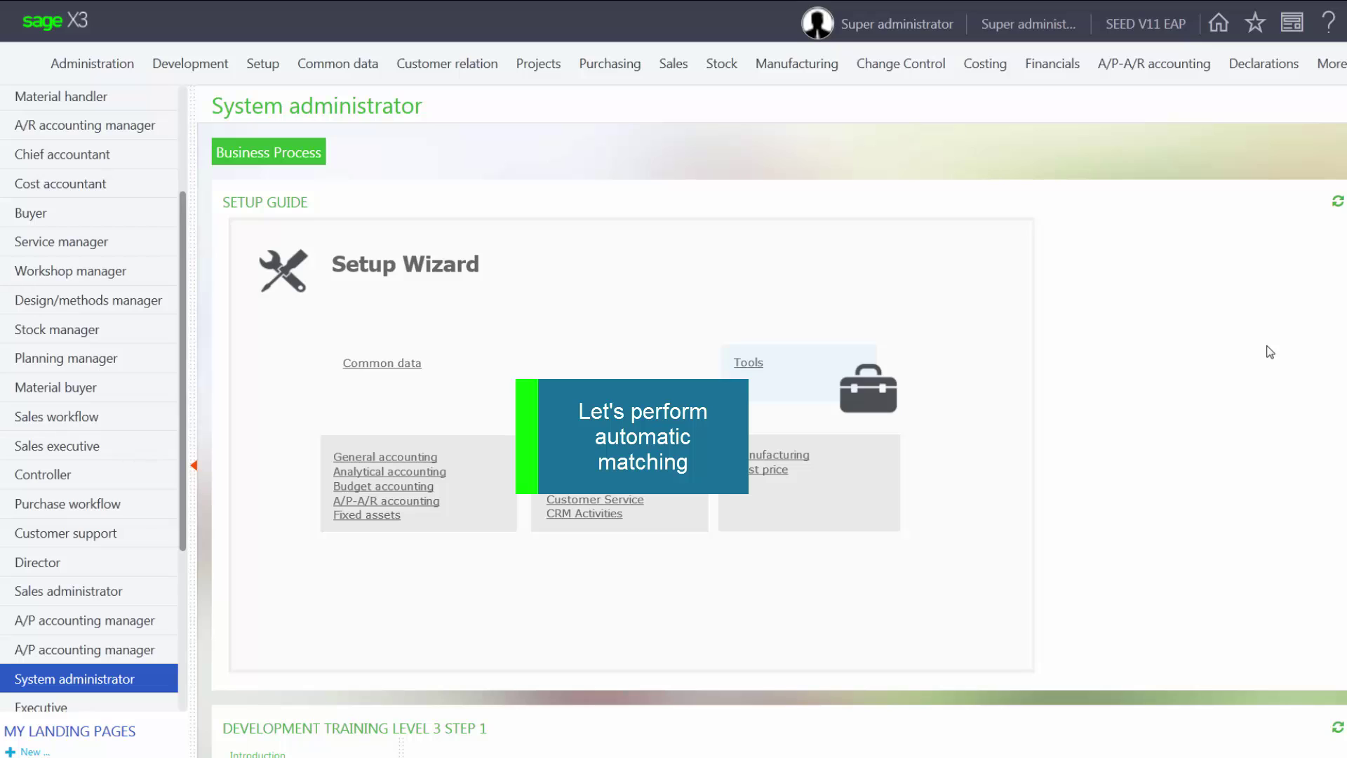
pyautogui.click(1152, 70)
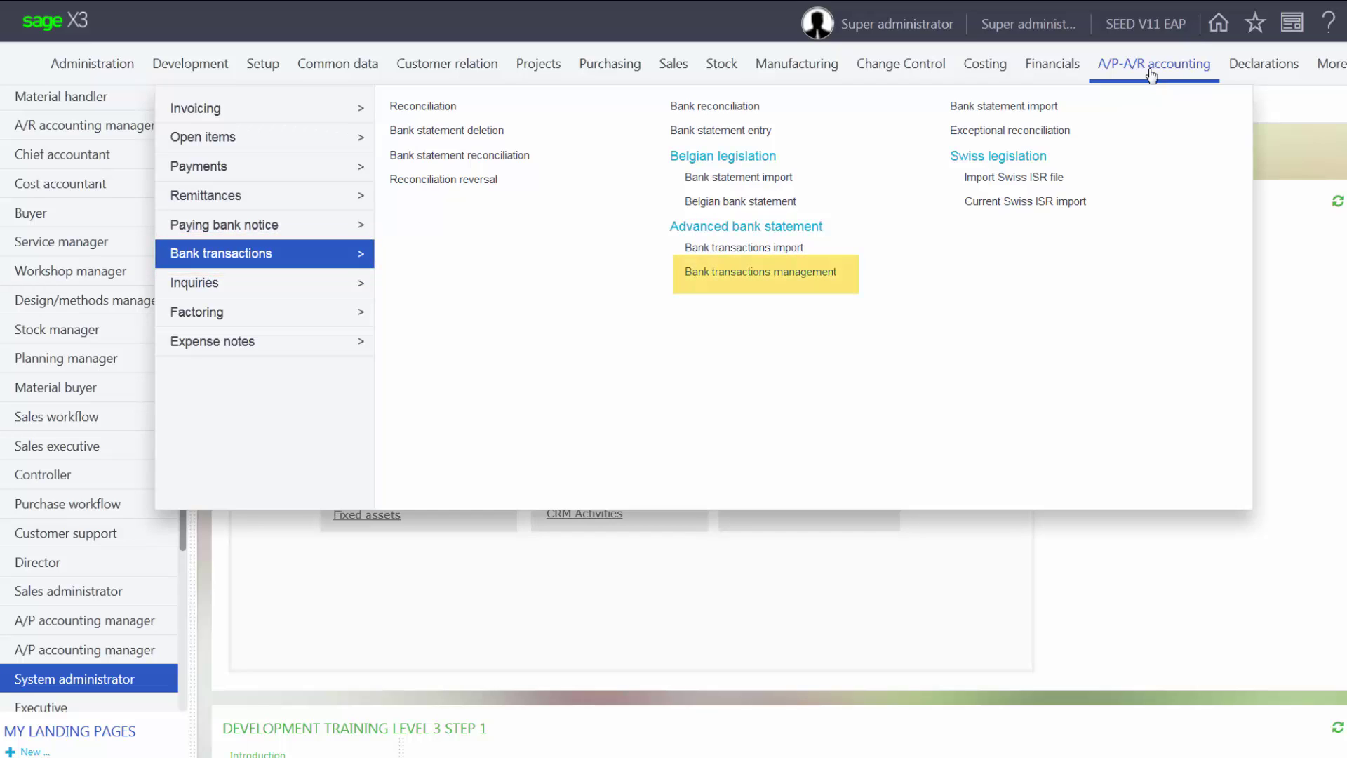
pyautogui.click(814, 279)
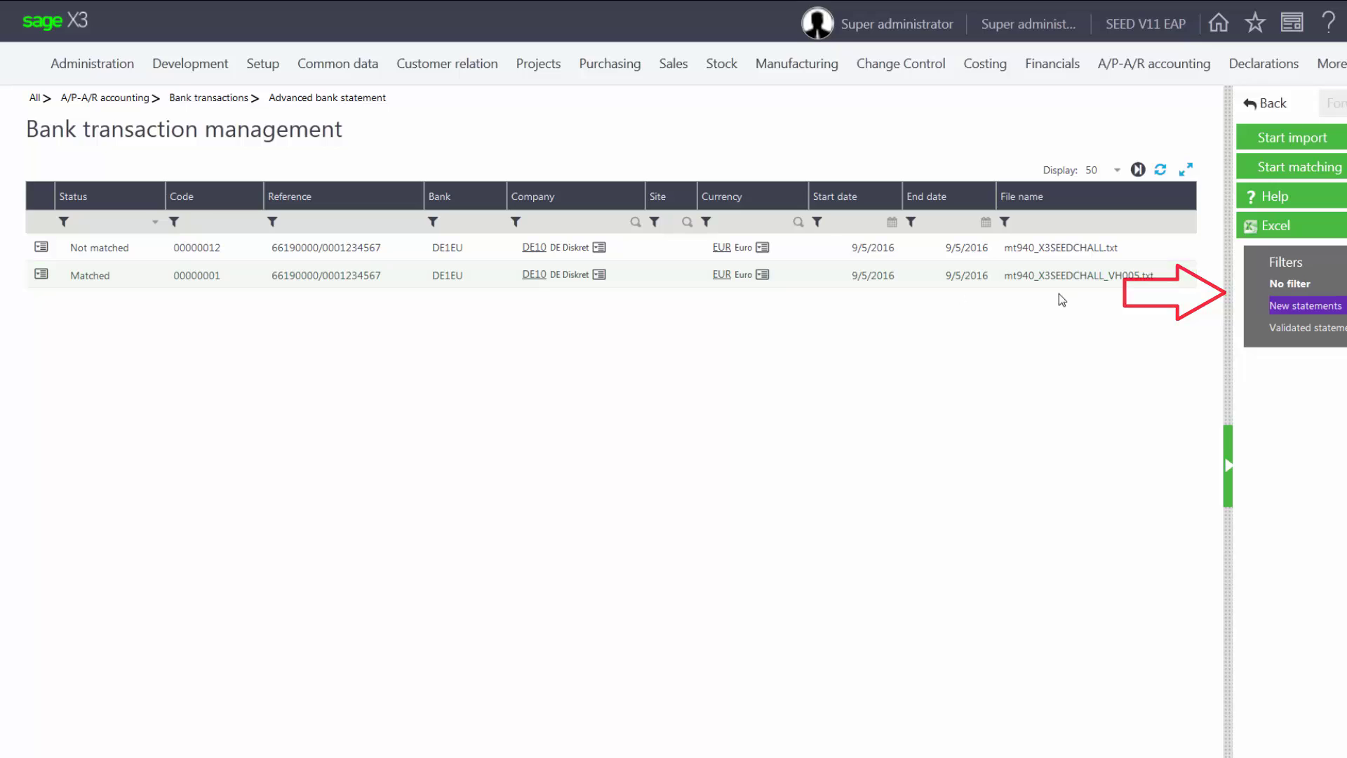
# Step: Auto-match statement 00000012 from the New statements list and close the matching log
pyautogui.click(1285, 329)
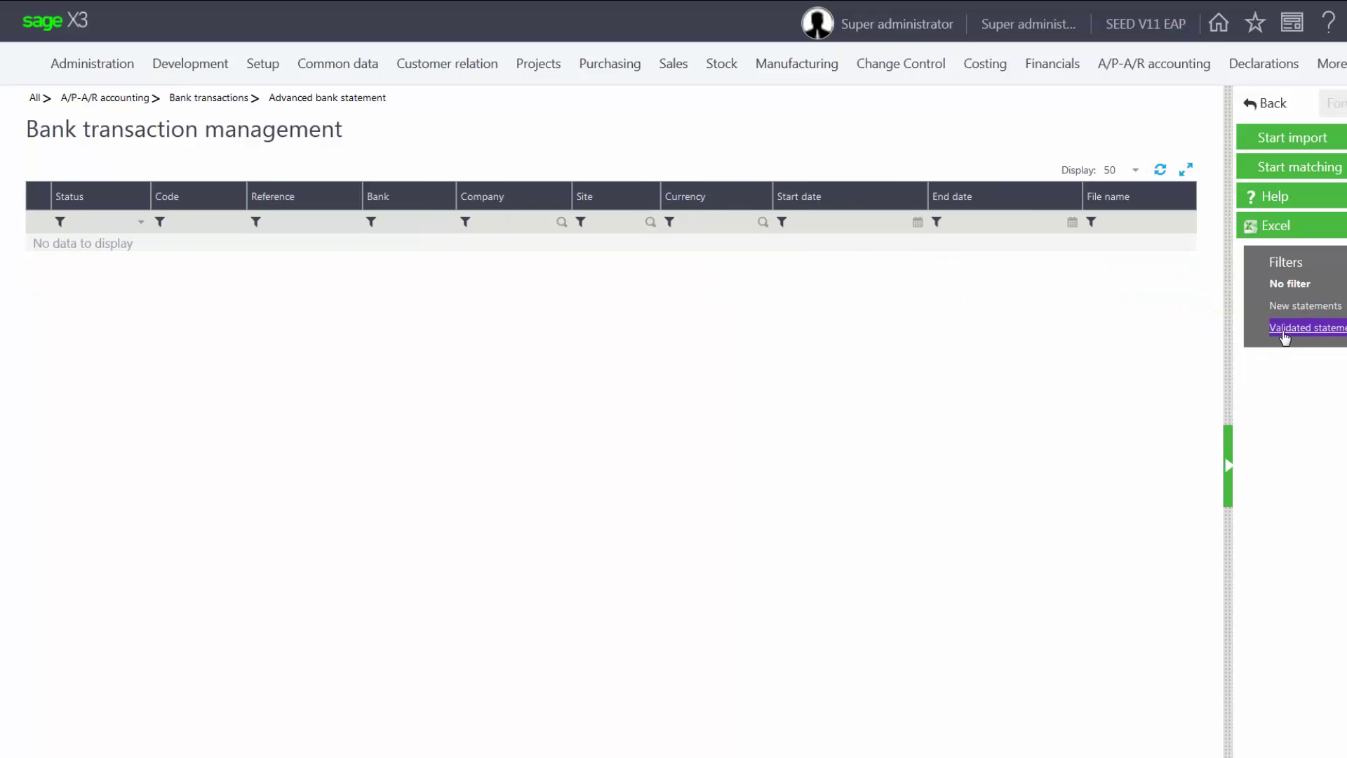
pyautogui.click(1291, 307)
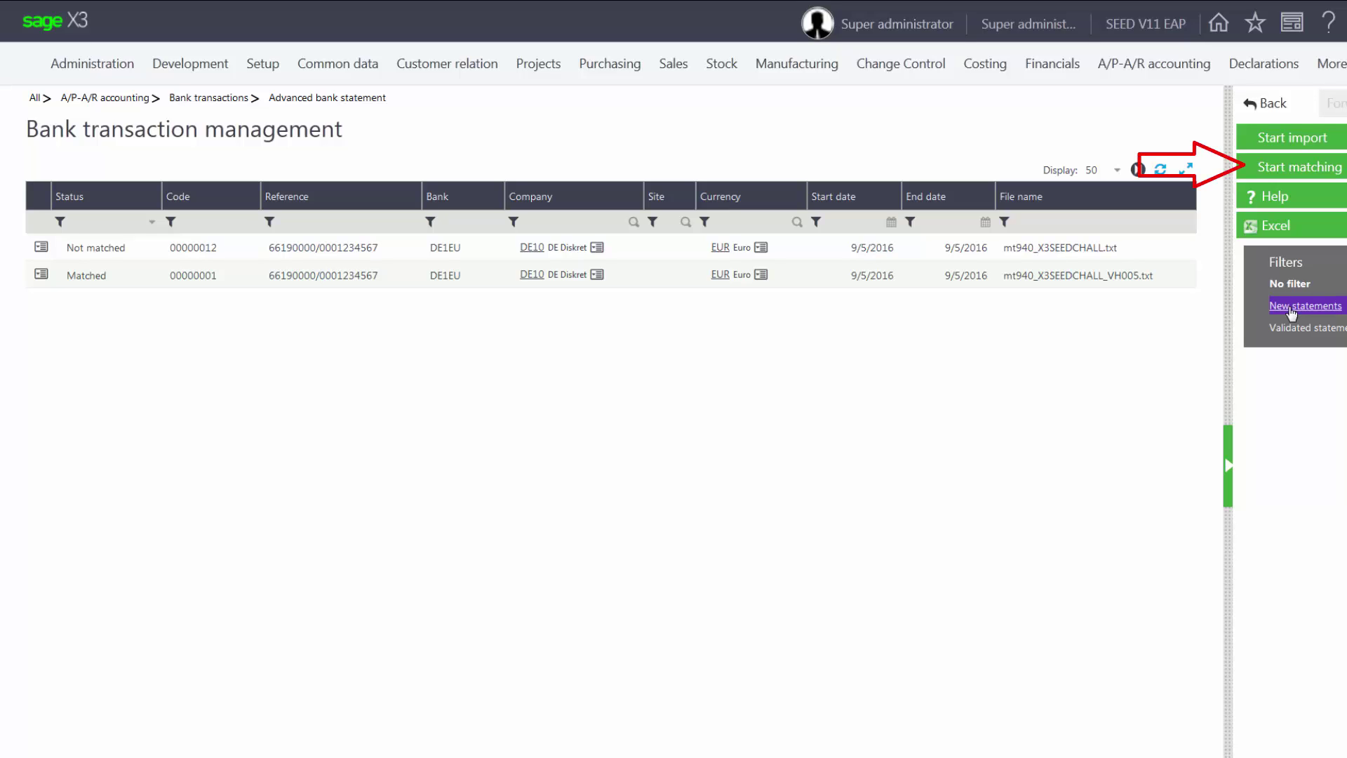
pyautogui.click(1281, 170)
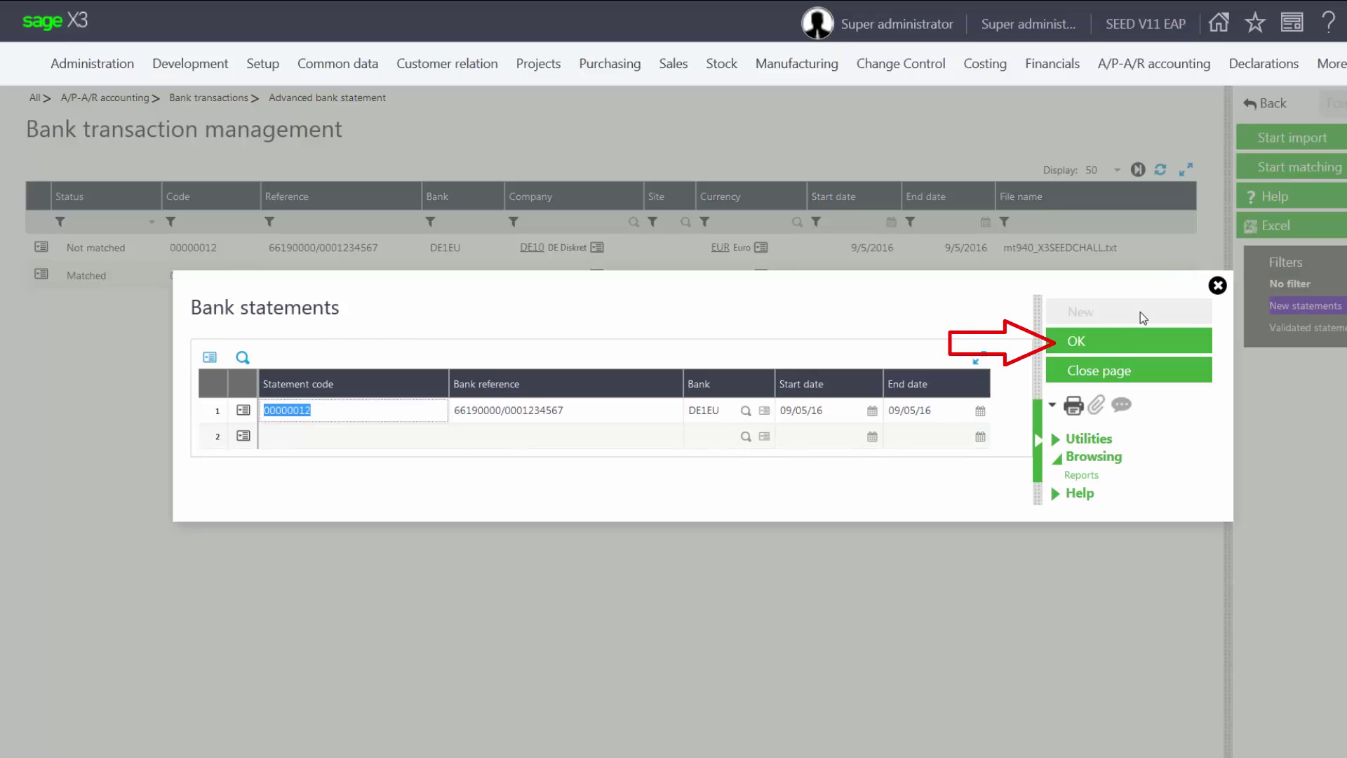
pyautogui.click(1114, 343)
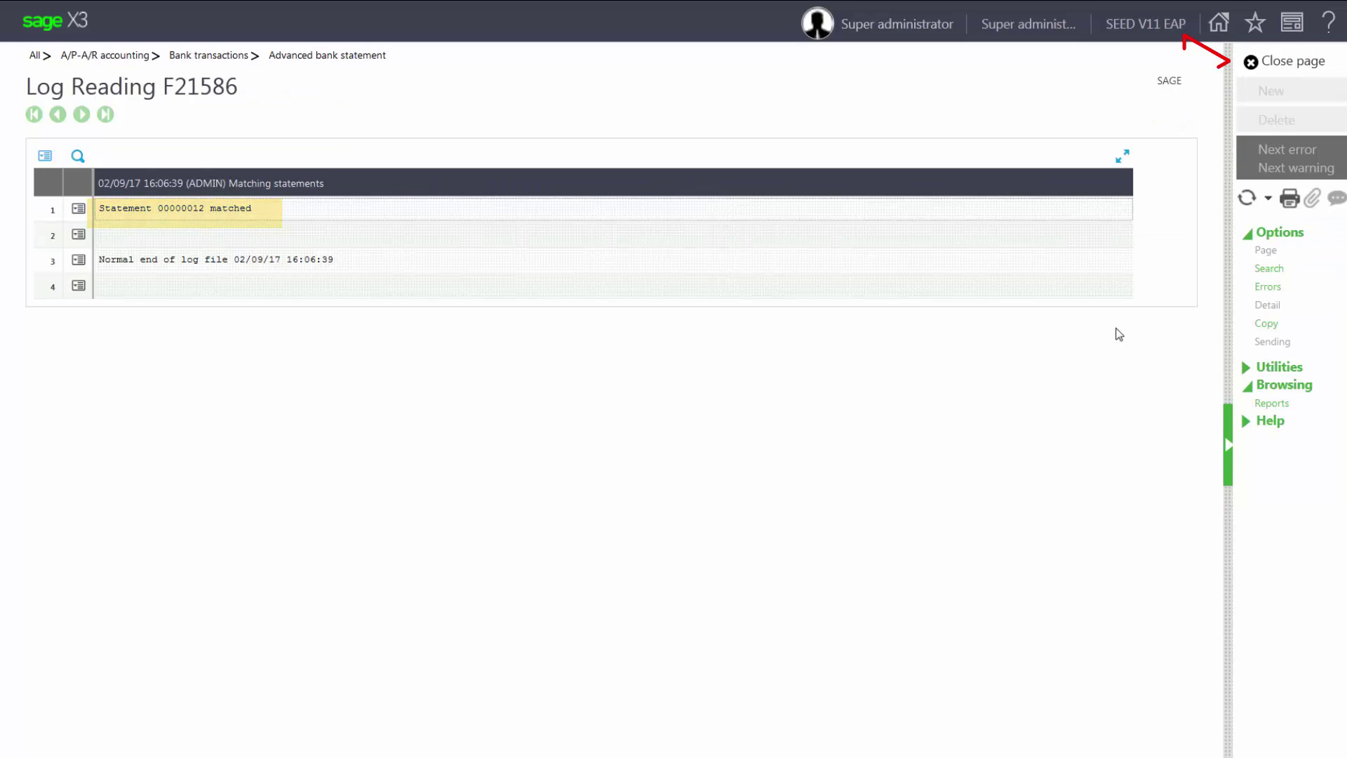
pyautogui.click(1291, 62)
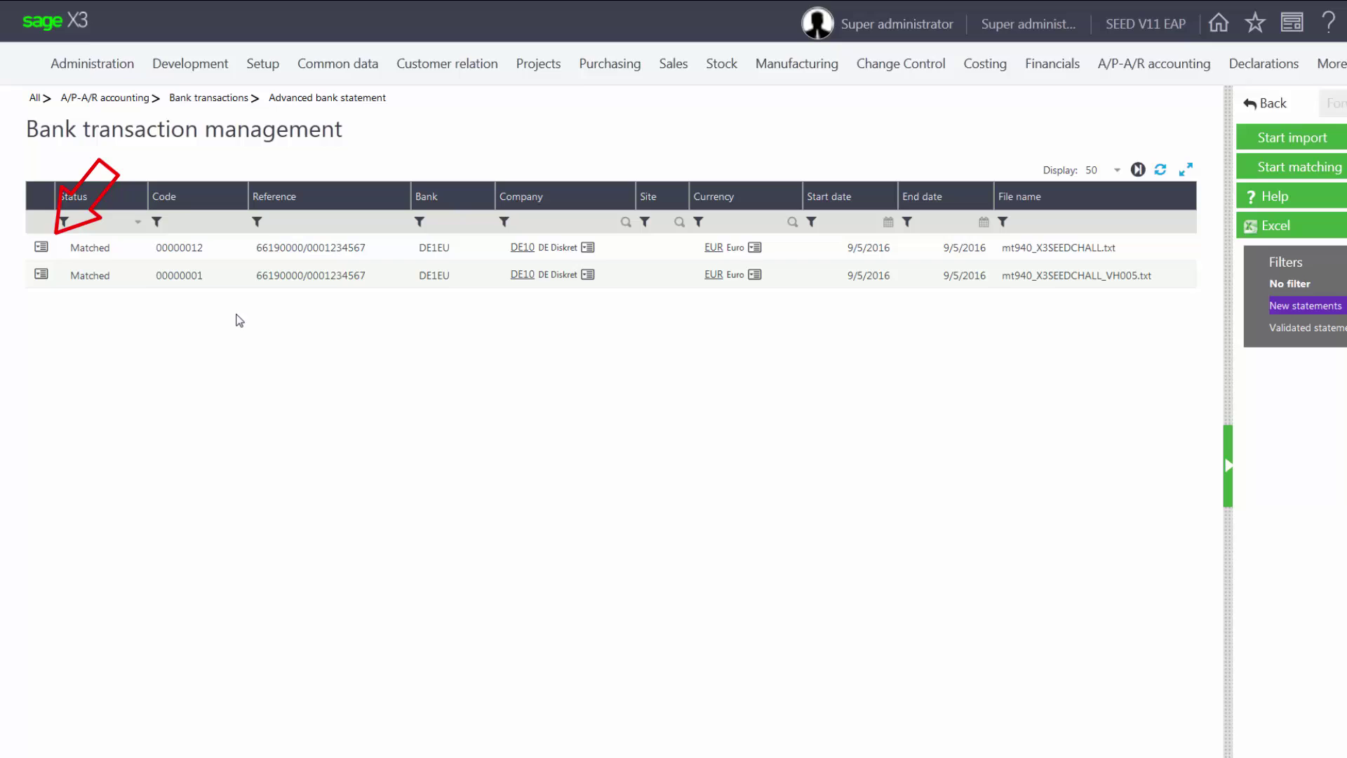
# Step: Review the details of statement 00000012, then return to the statement list
pyautogui.click(40, 247)
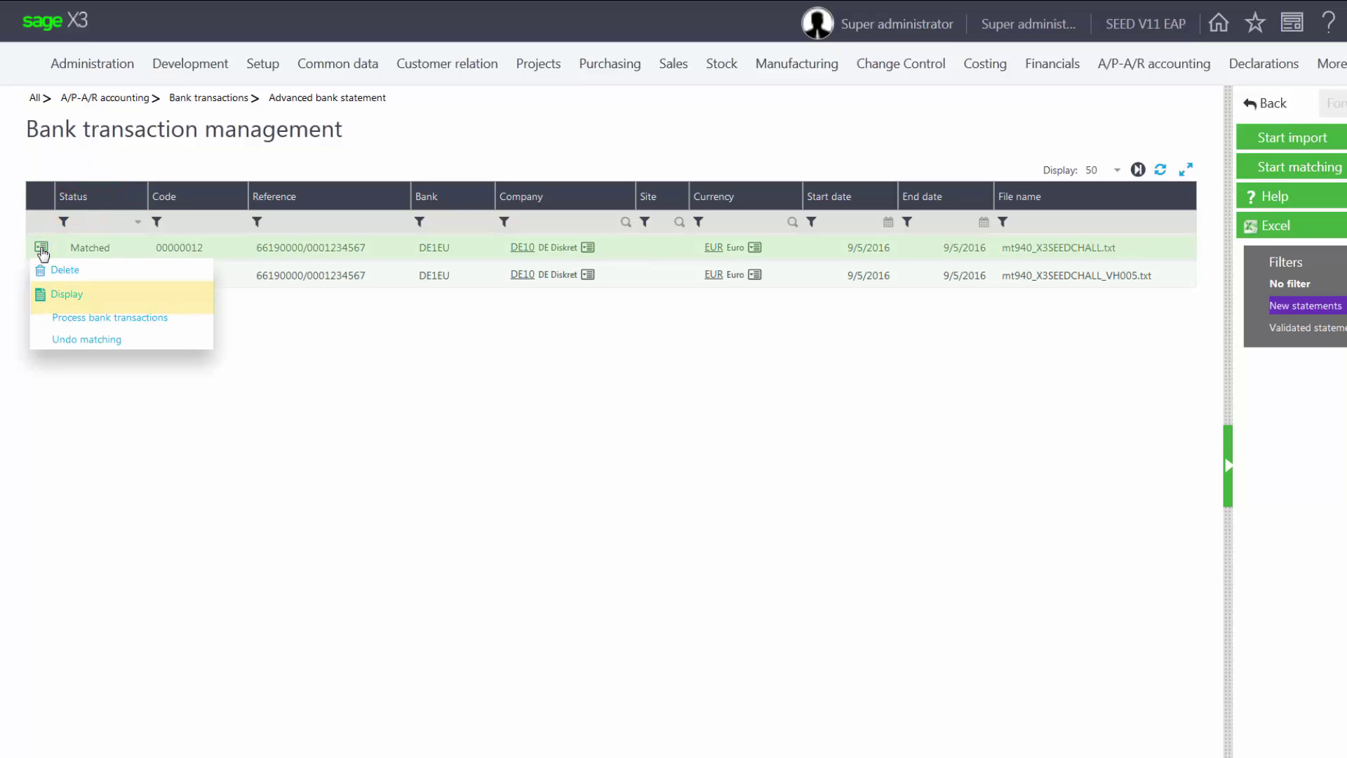
pyautogui.click(56, 292)
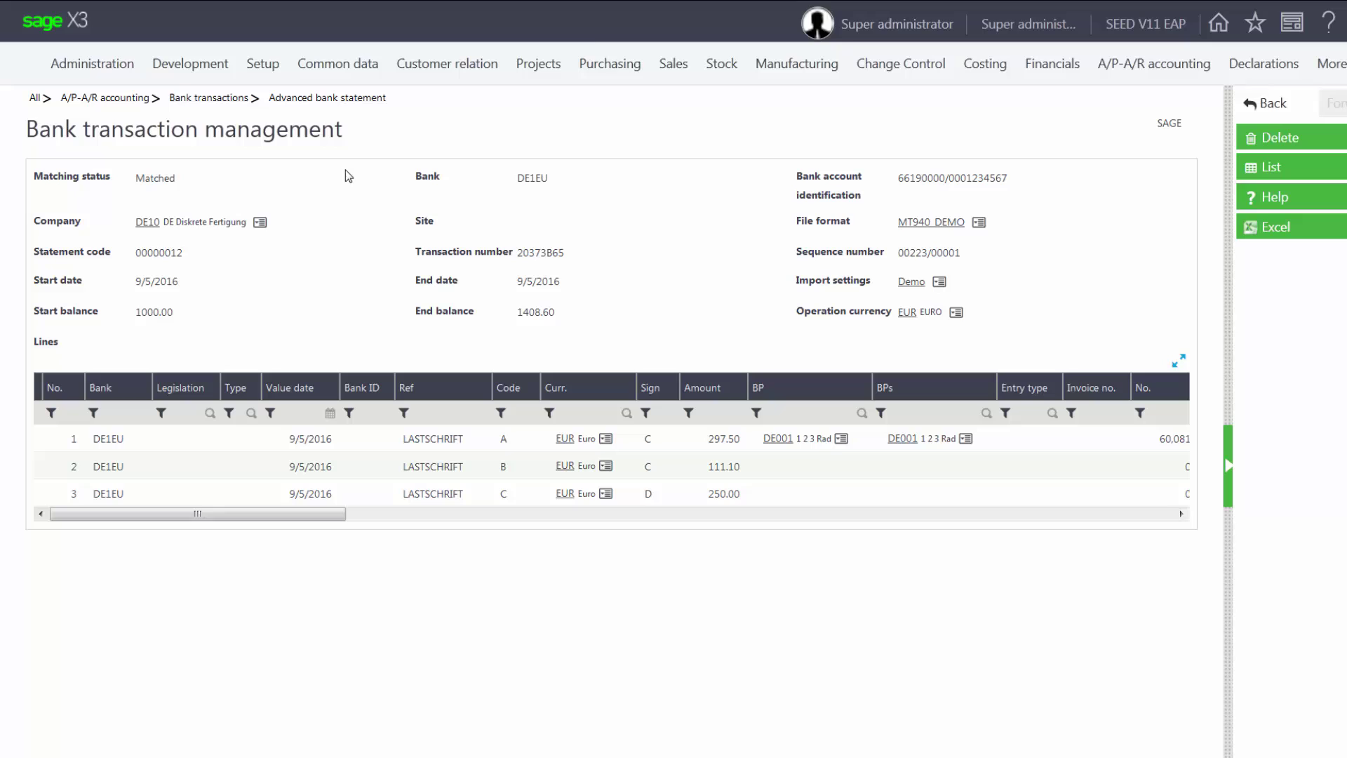
pyautogui.click(1272, 107)
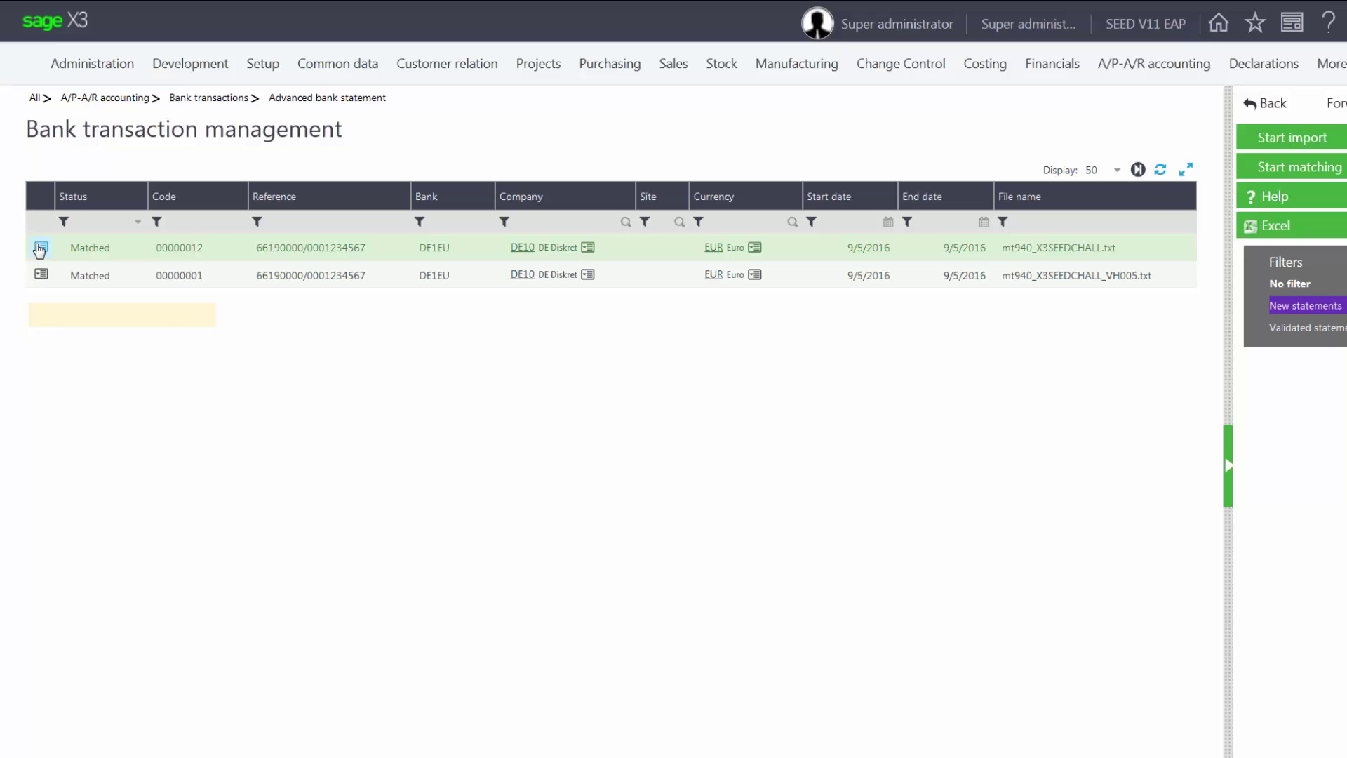
# Step: Process statement 00000012's new transactions, loading transactions A, B and C
pyautogui.click(77, 320)
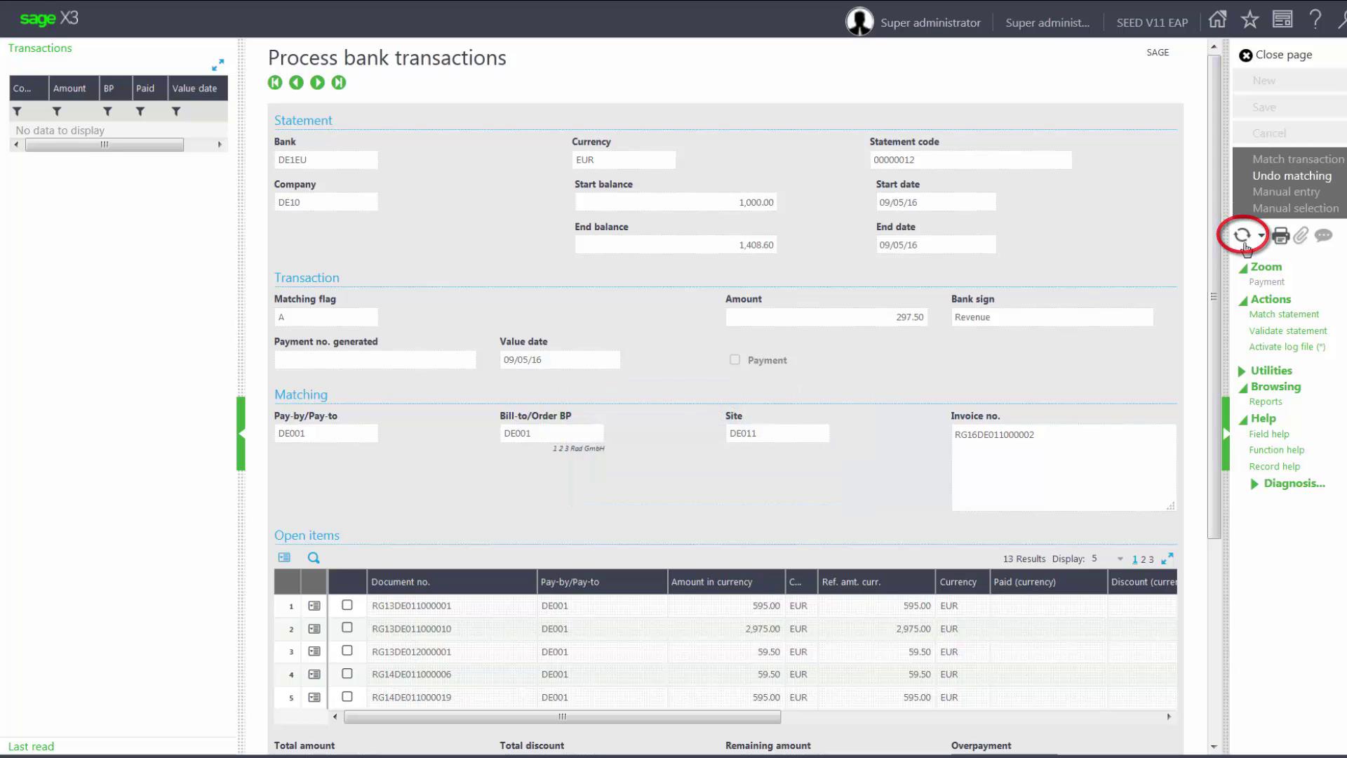
pyautogui.click(1242, 237)
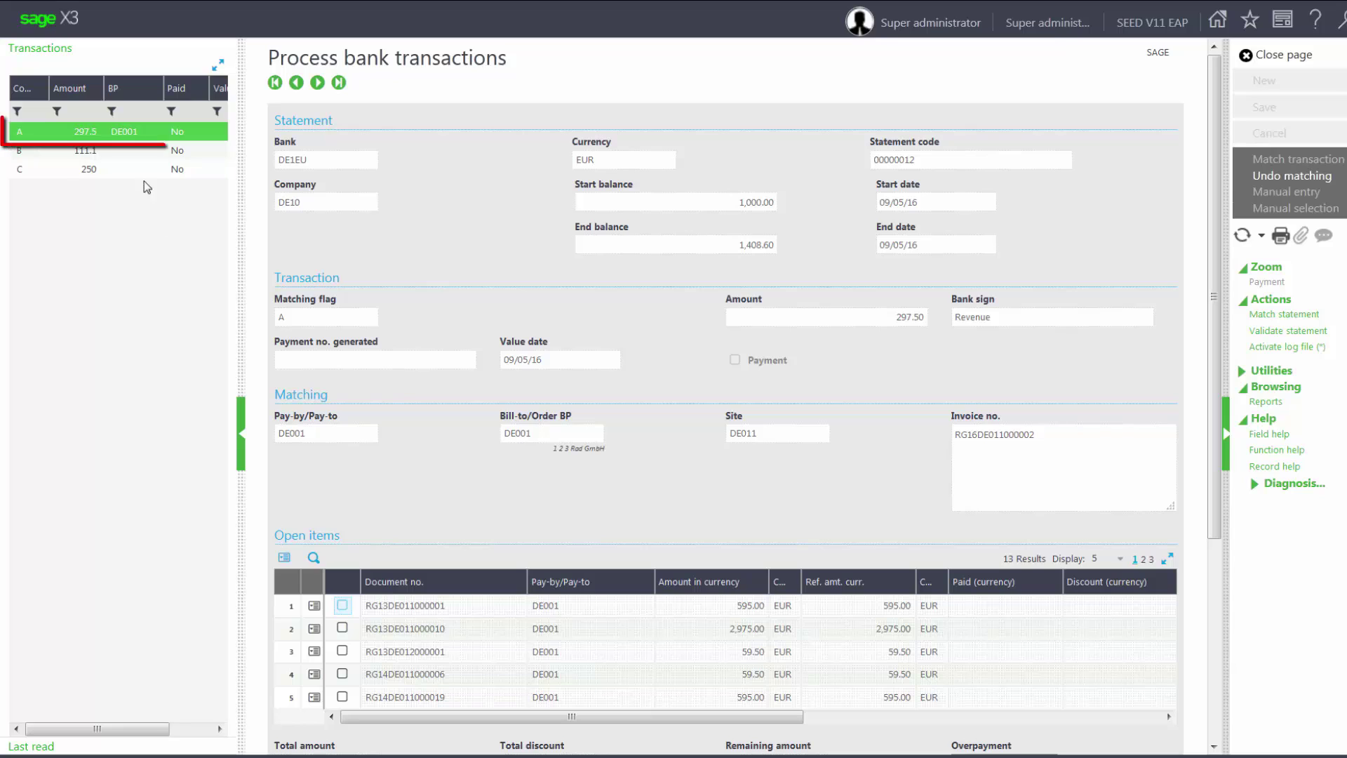
# Step: Check A's invoice match, then match 111.10 transaction B to RG14DE011000019 and save
pyautogui.click(122, 134)
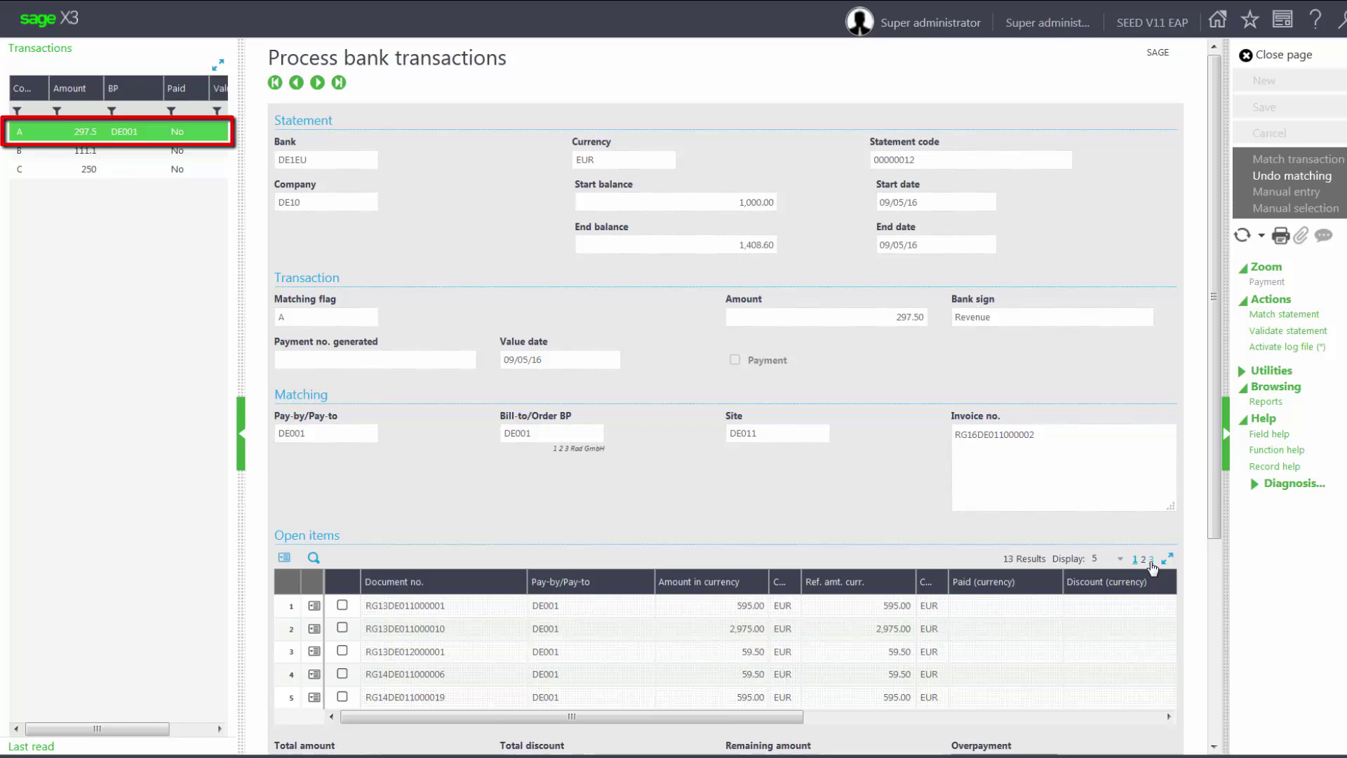
pyautogui.click(1152, 561)
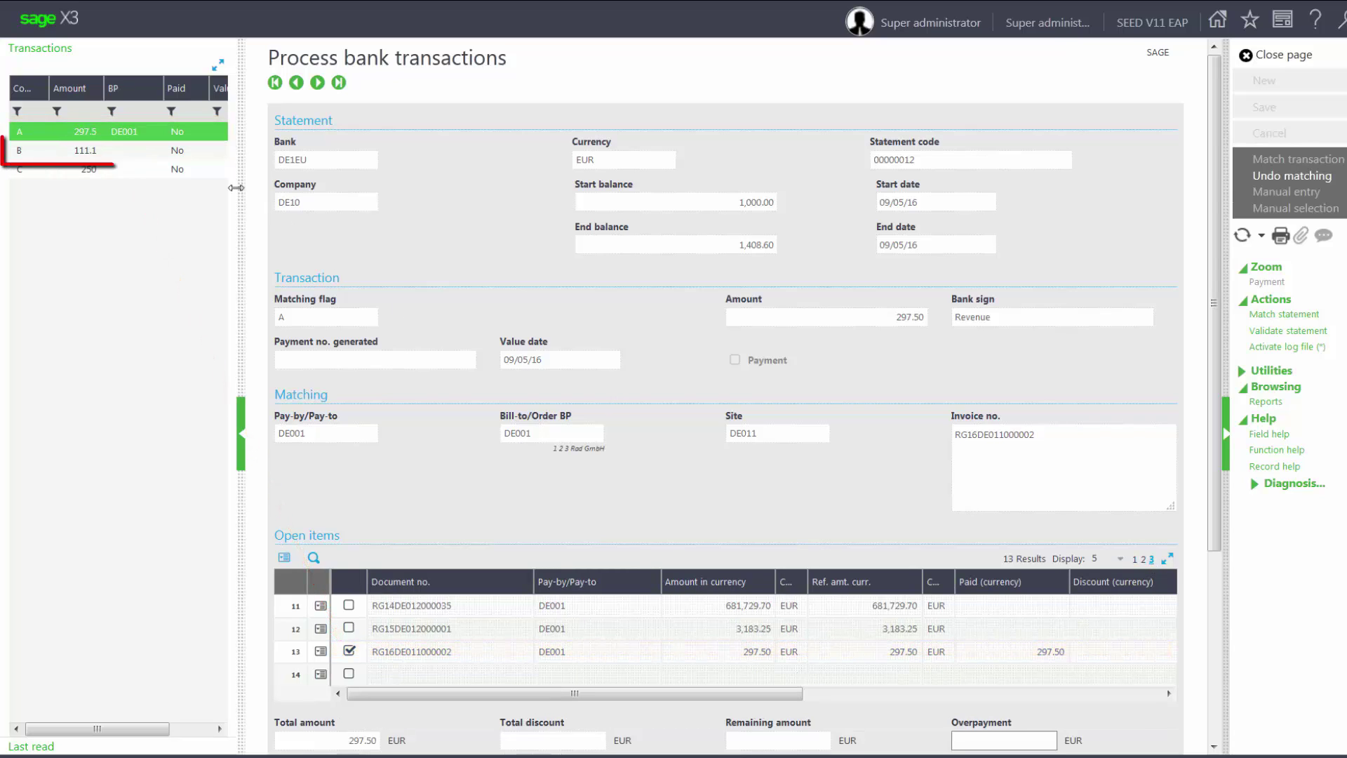
pyautogui.click(183, 154)
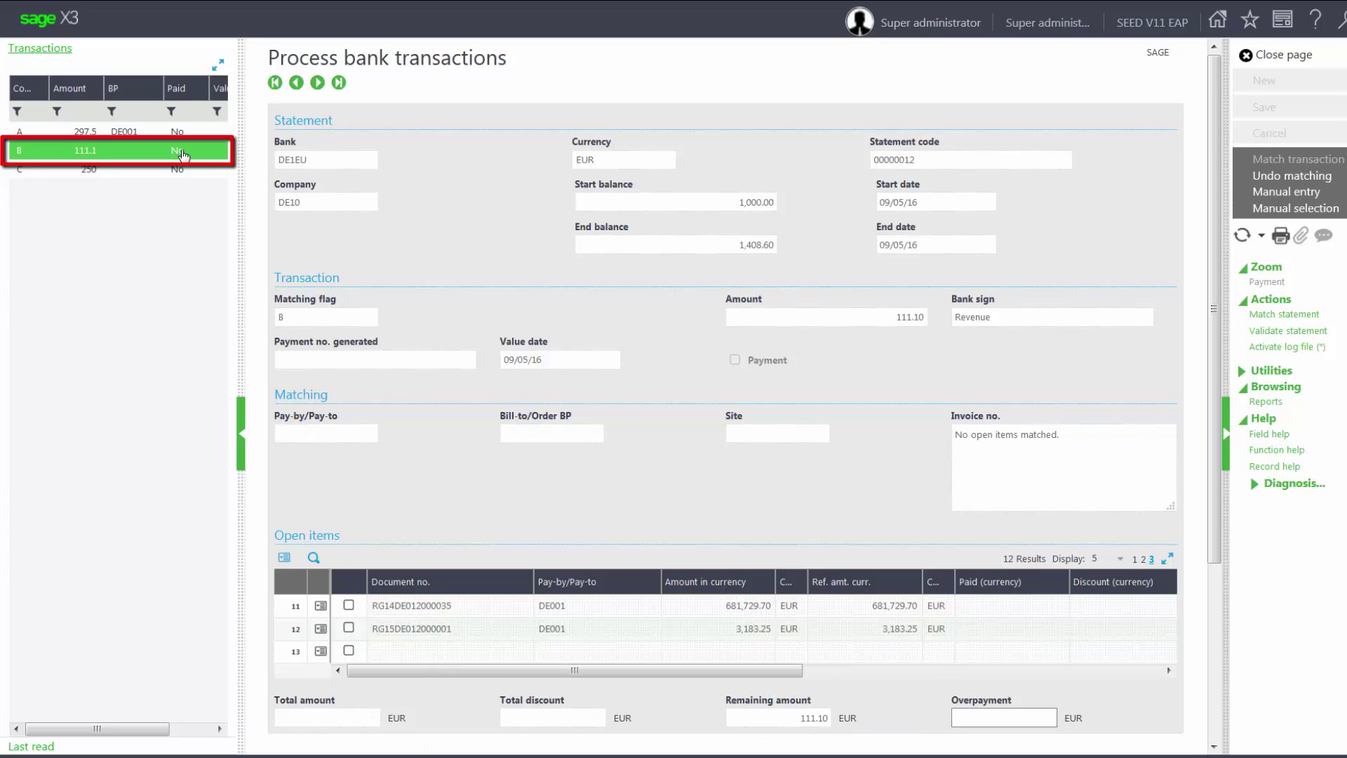
pyautogui.click(1135, 559)
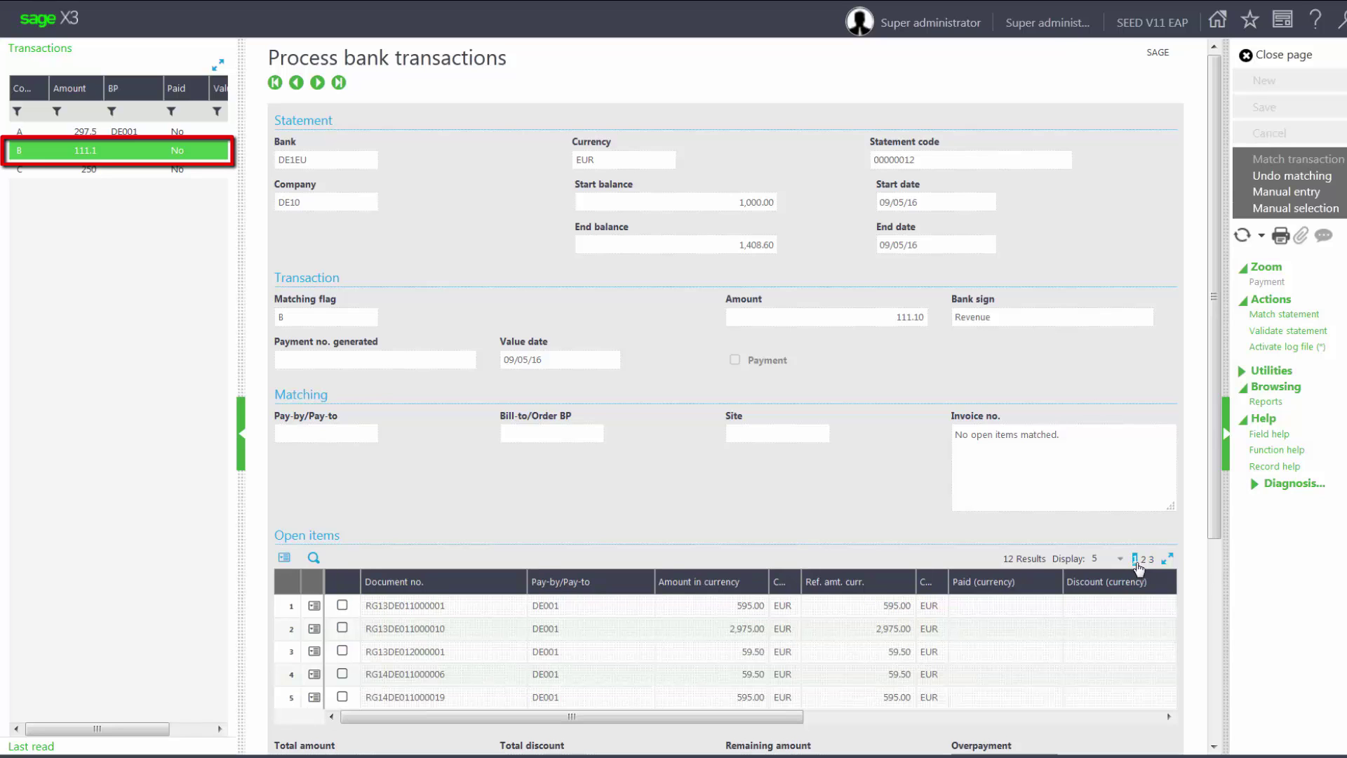
pyautogui.click(342, 698)
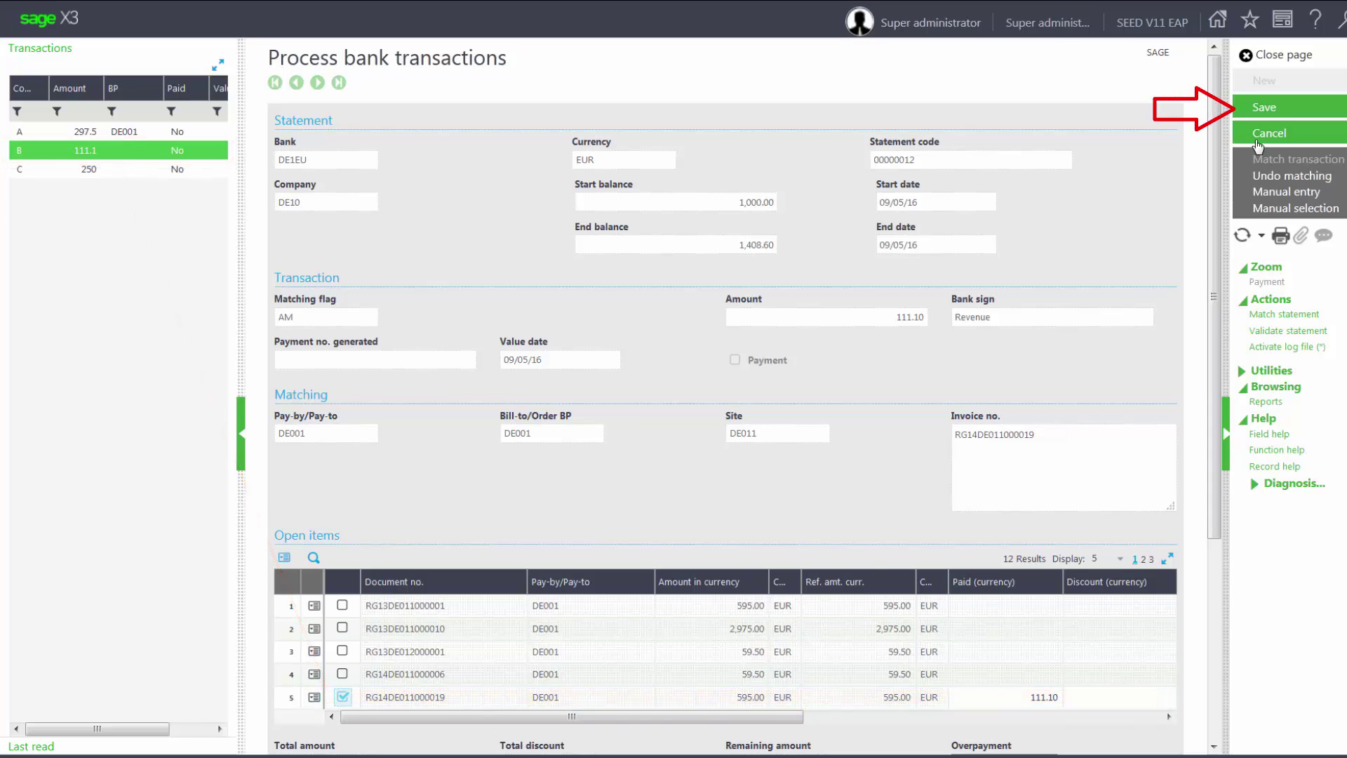
pyautogui.click(1263, 117)
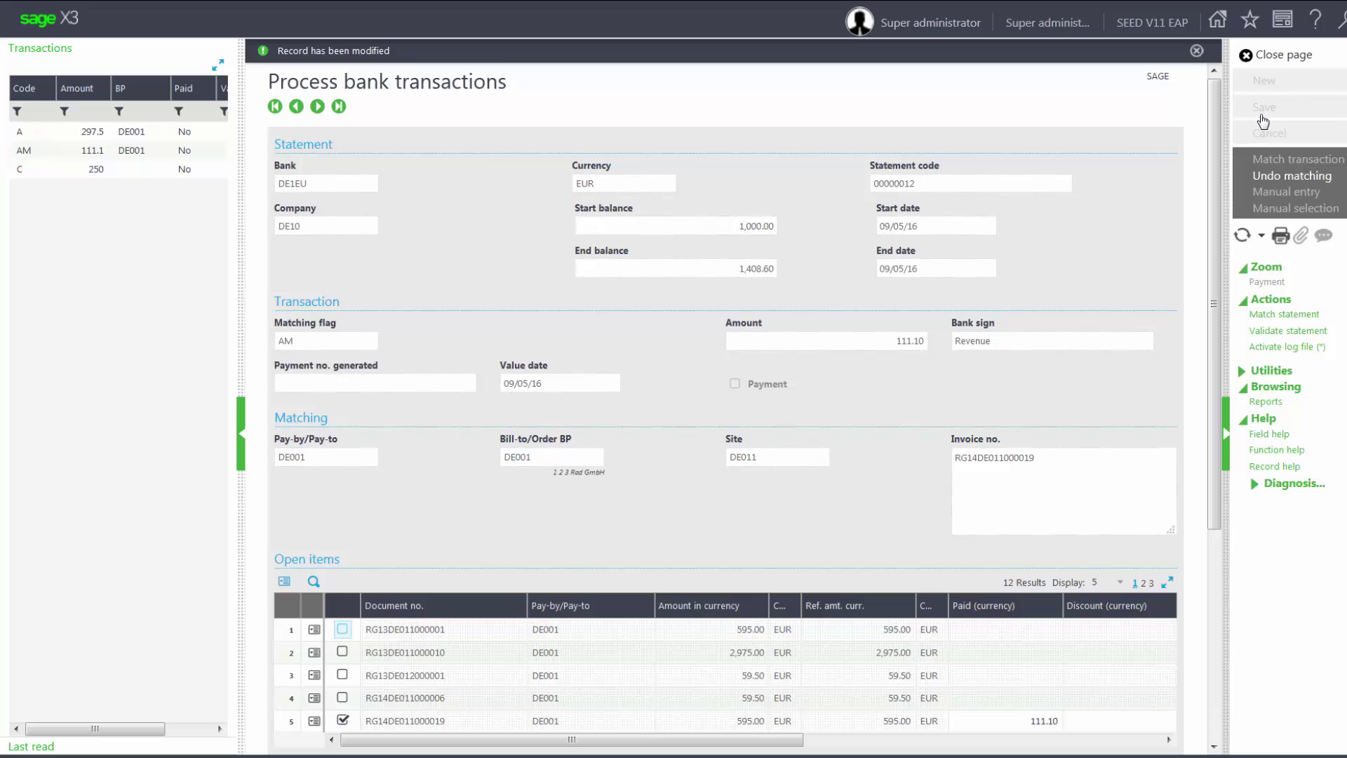
# Step: Book transaction C's 250.00 manually with attribute PAY and legal account 4710
pyautogui.click(109, 175)
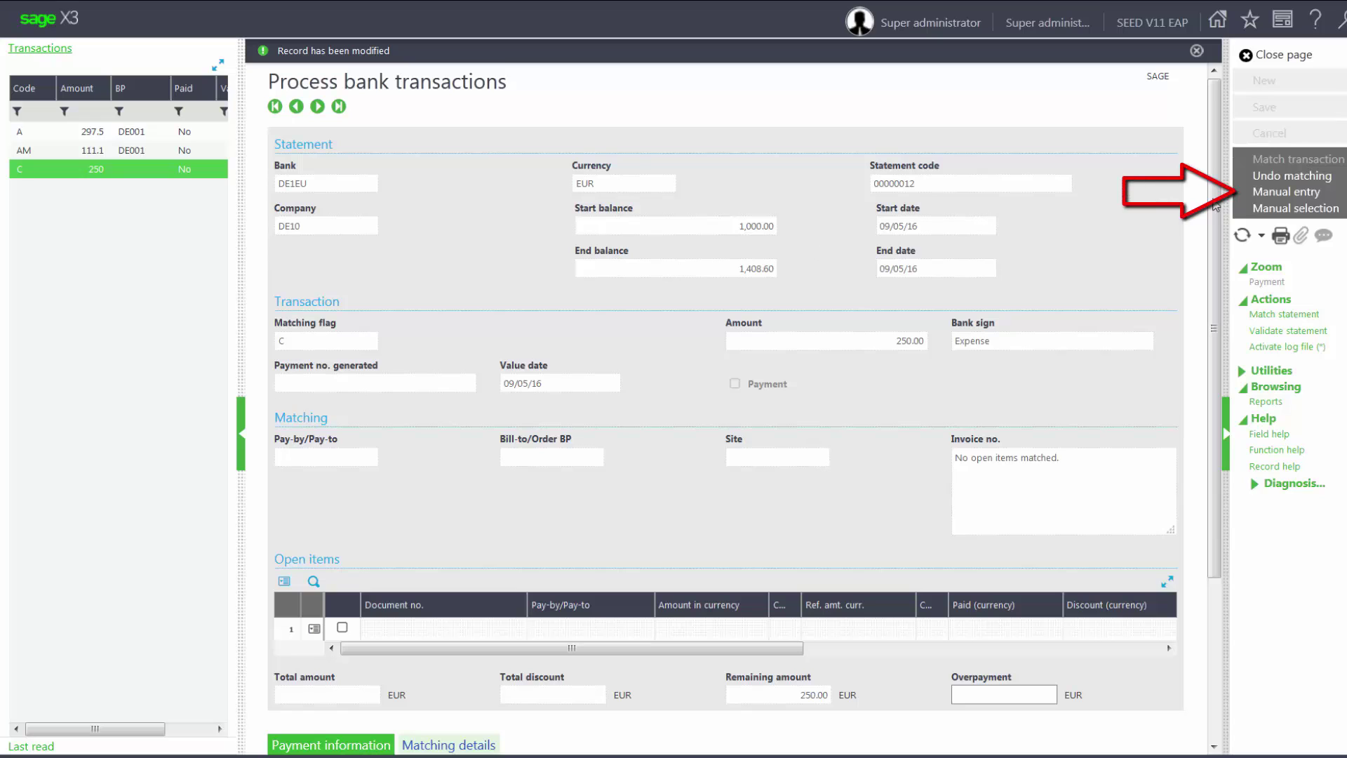
pyautogui.click(1265, 195)
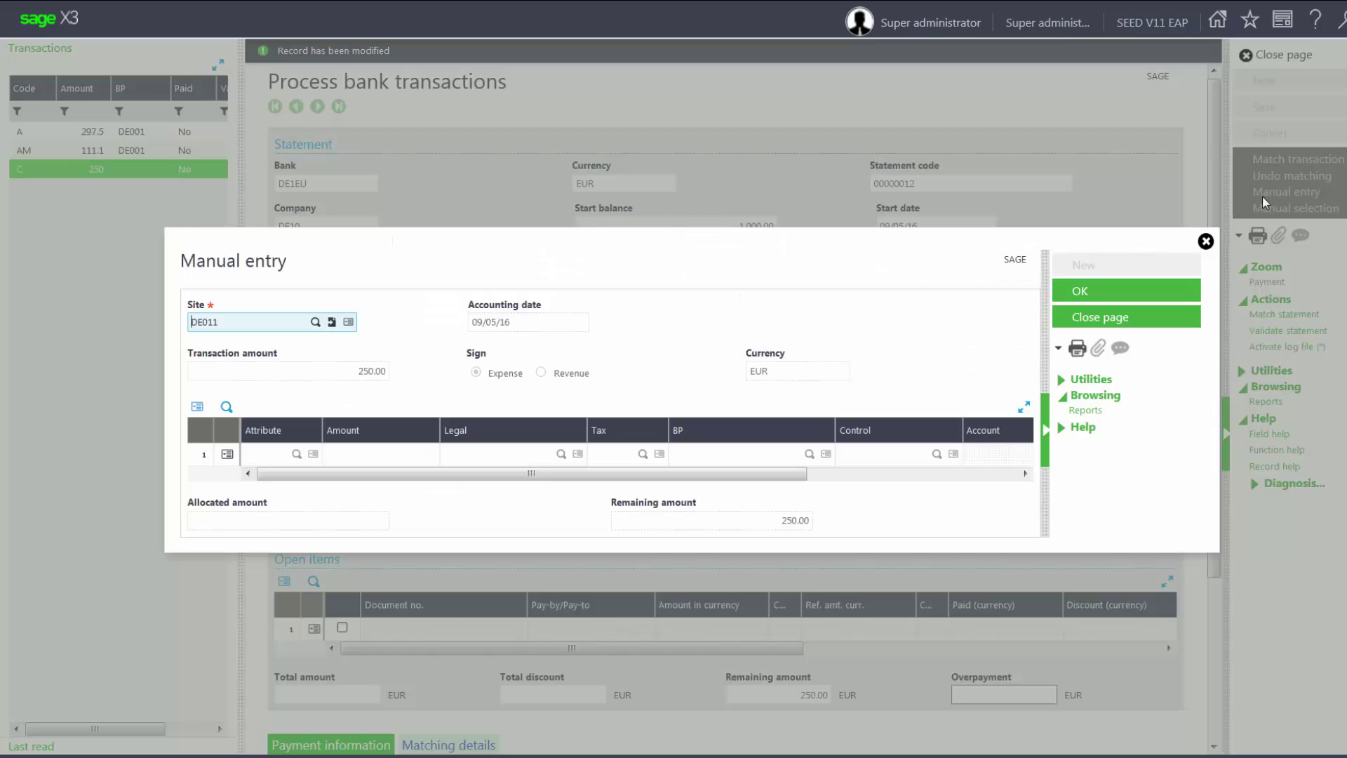
pyautogui.click(269, 452)
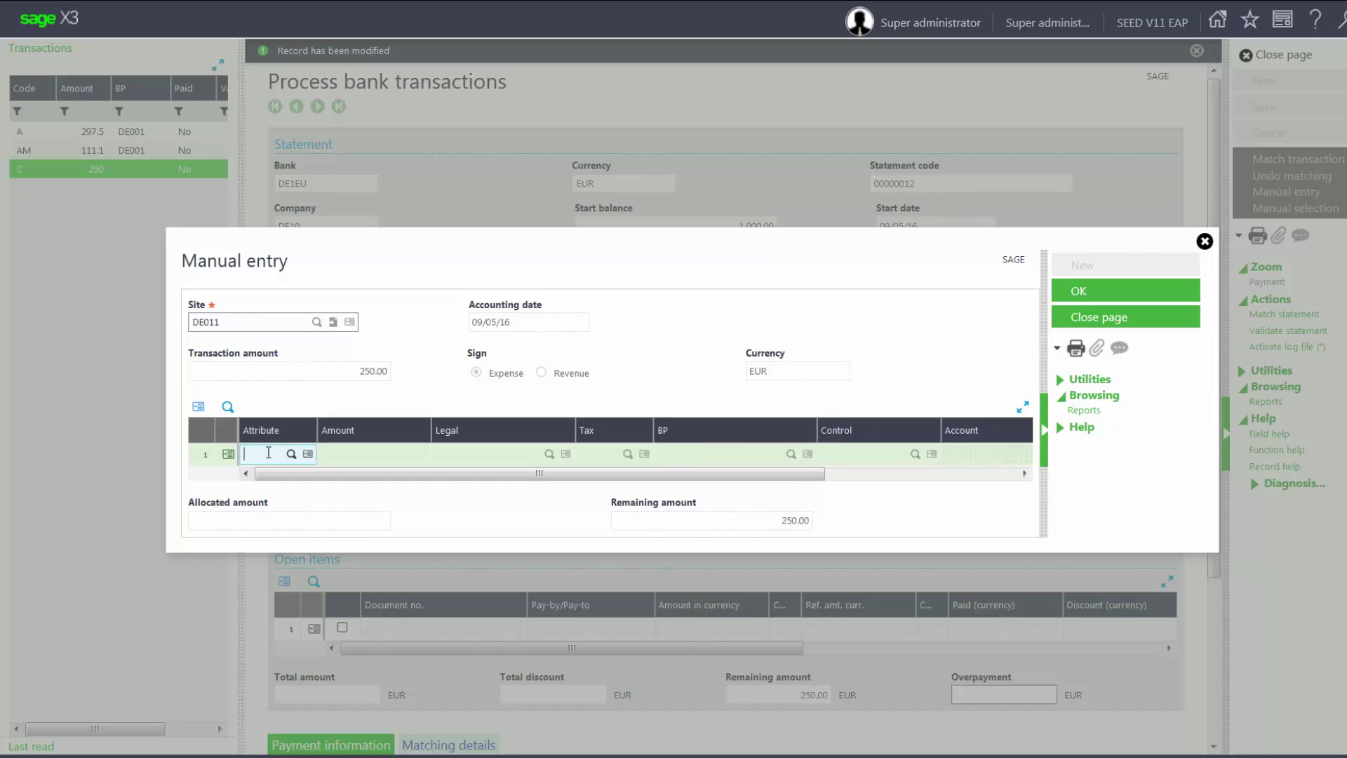
pyautogui.write('PAY')
pyautogui.press('Tab')
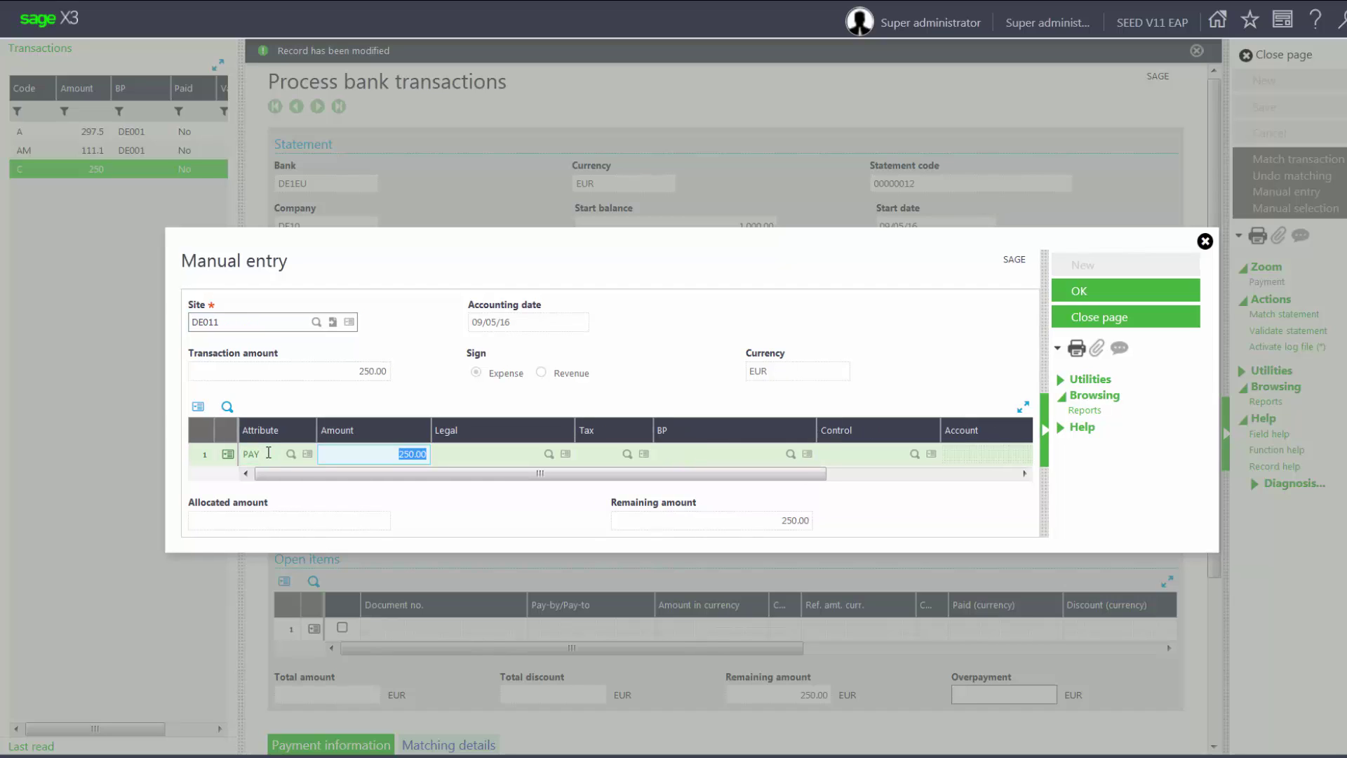
pyautogui.press('Tab')
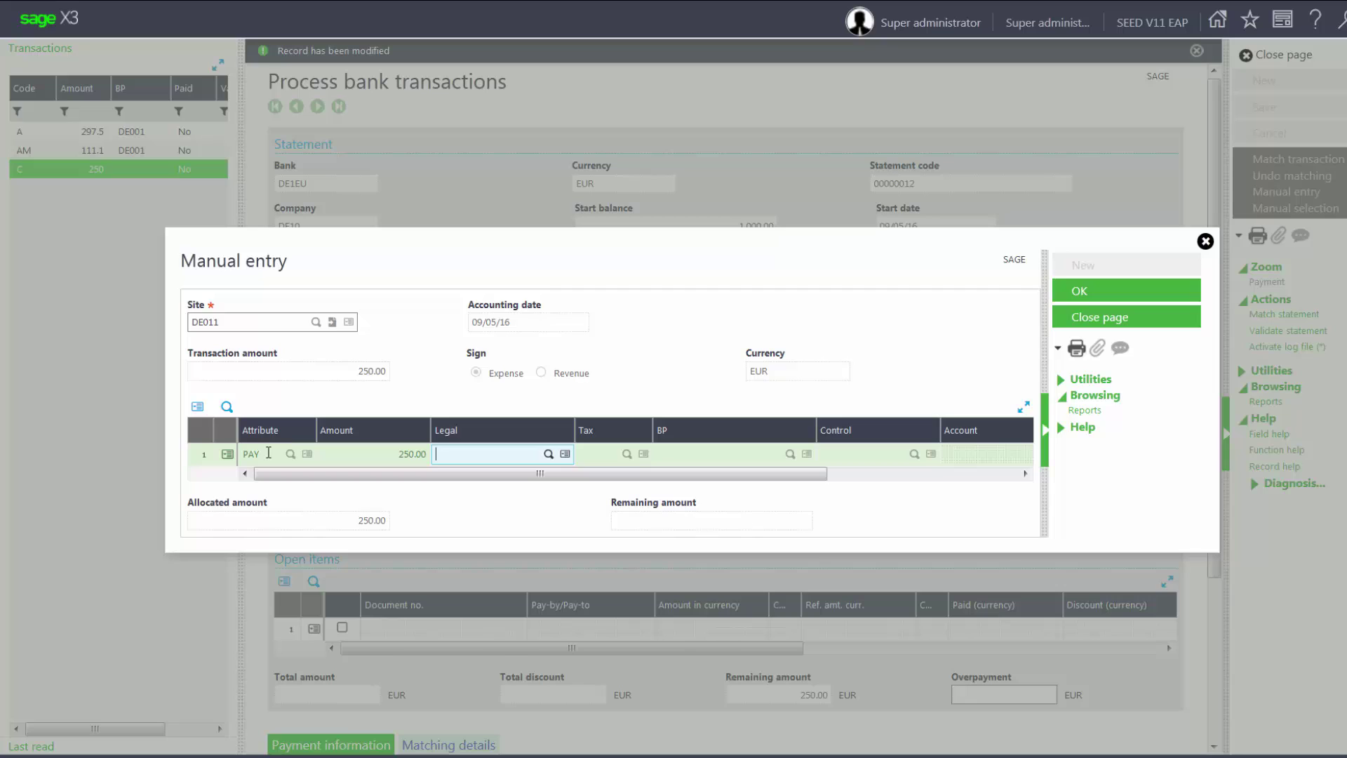
pyautogui.write('4710')
pyautogui.press('Tab')
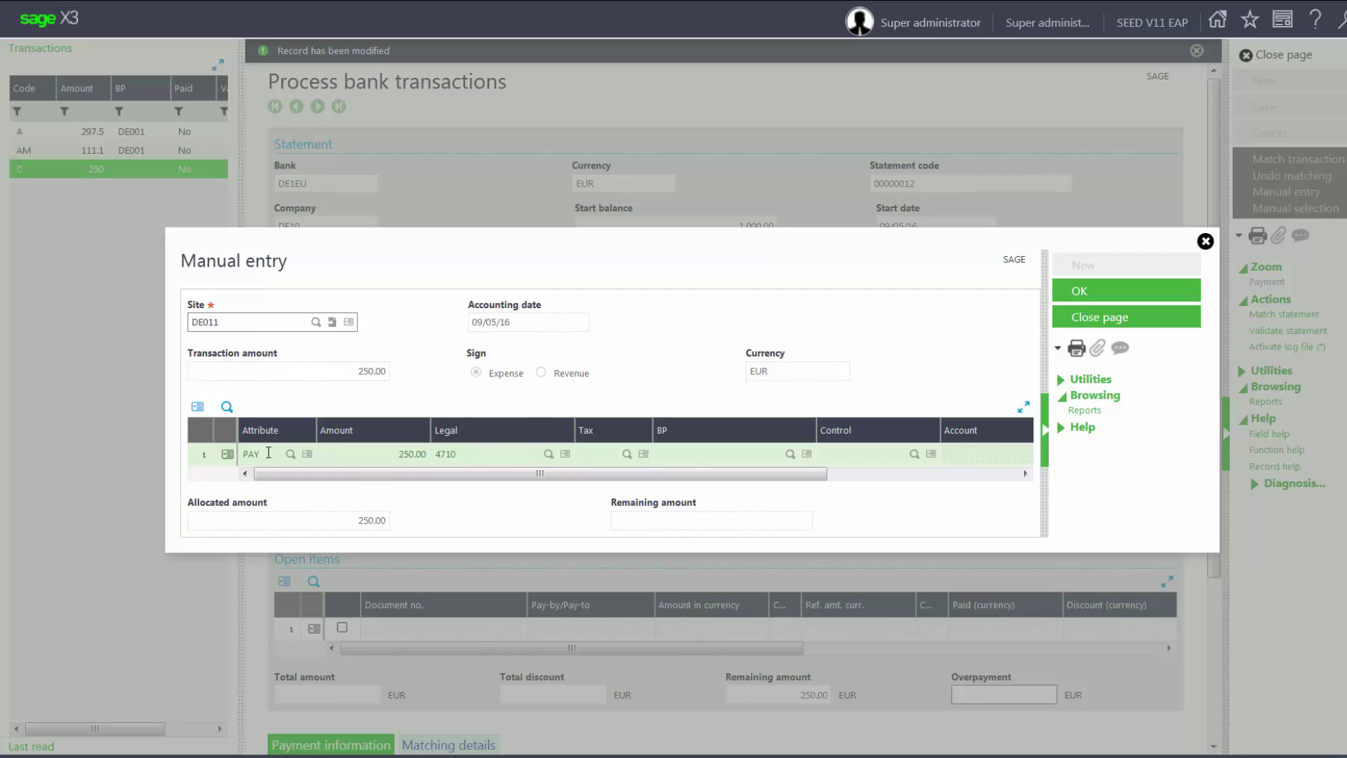
pyautogui.press('Tab')
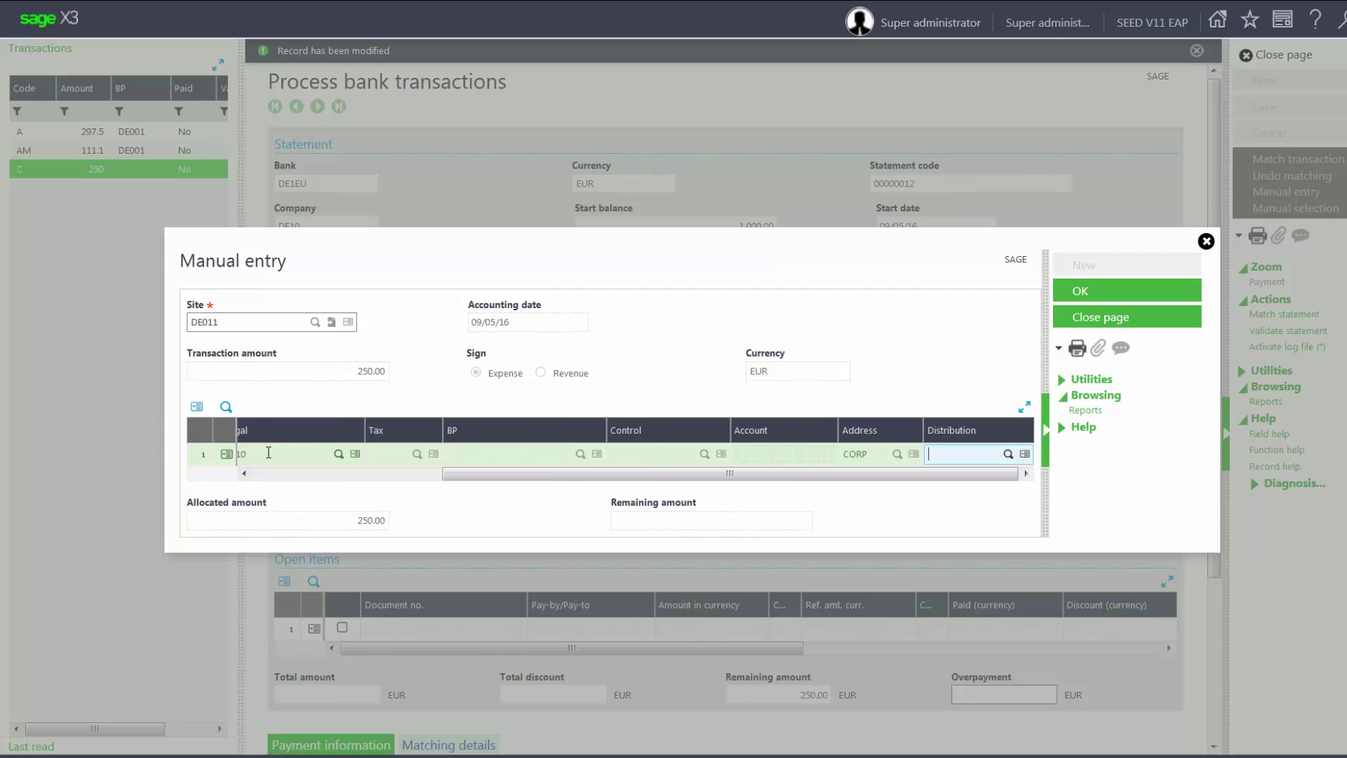
pyautogui.click(1093, 299)
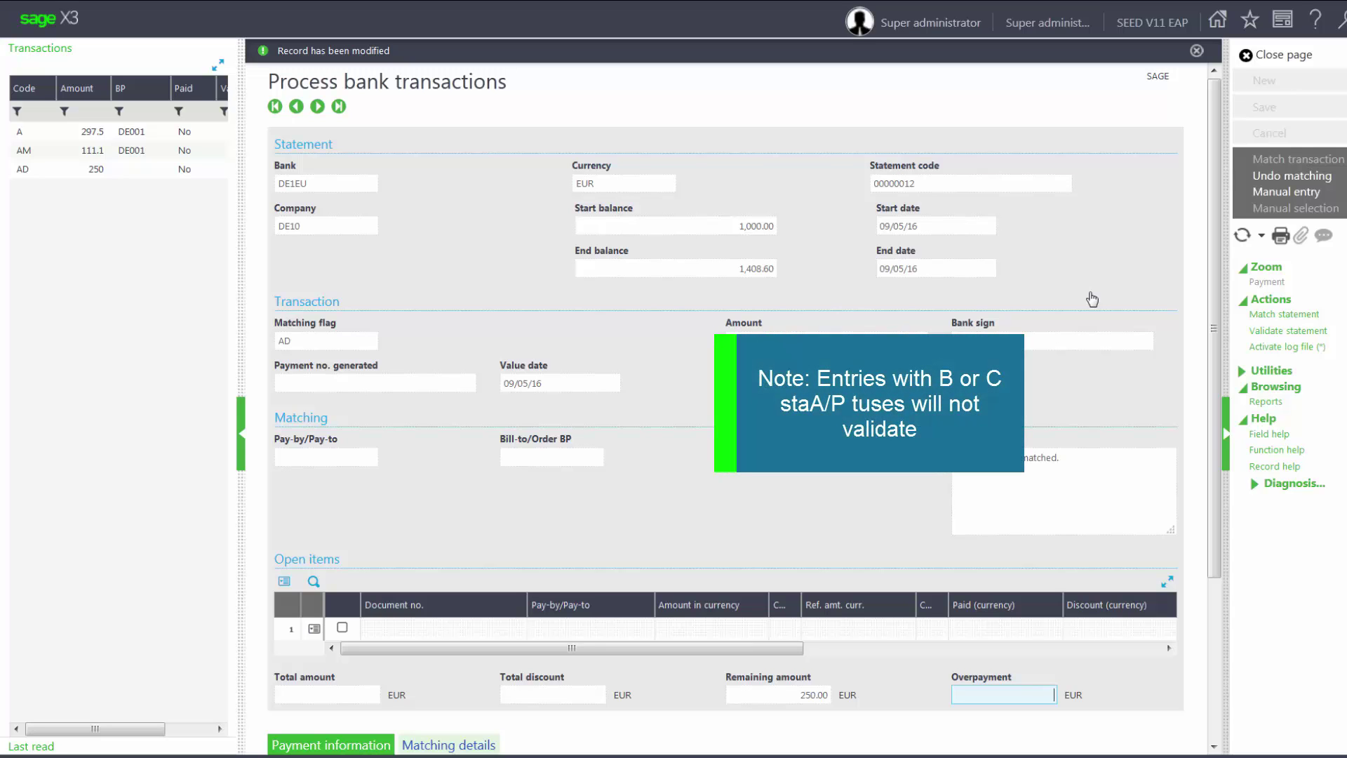
# Step: Validate the statement, generating the 250 EUR payment, and close the log
pyautogui.click(1295, 334)
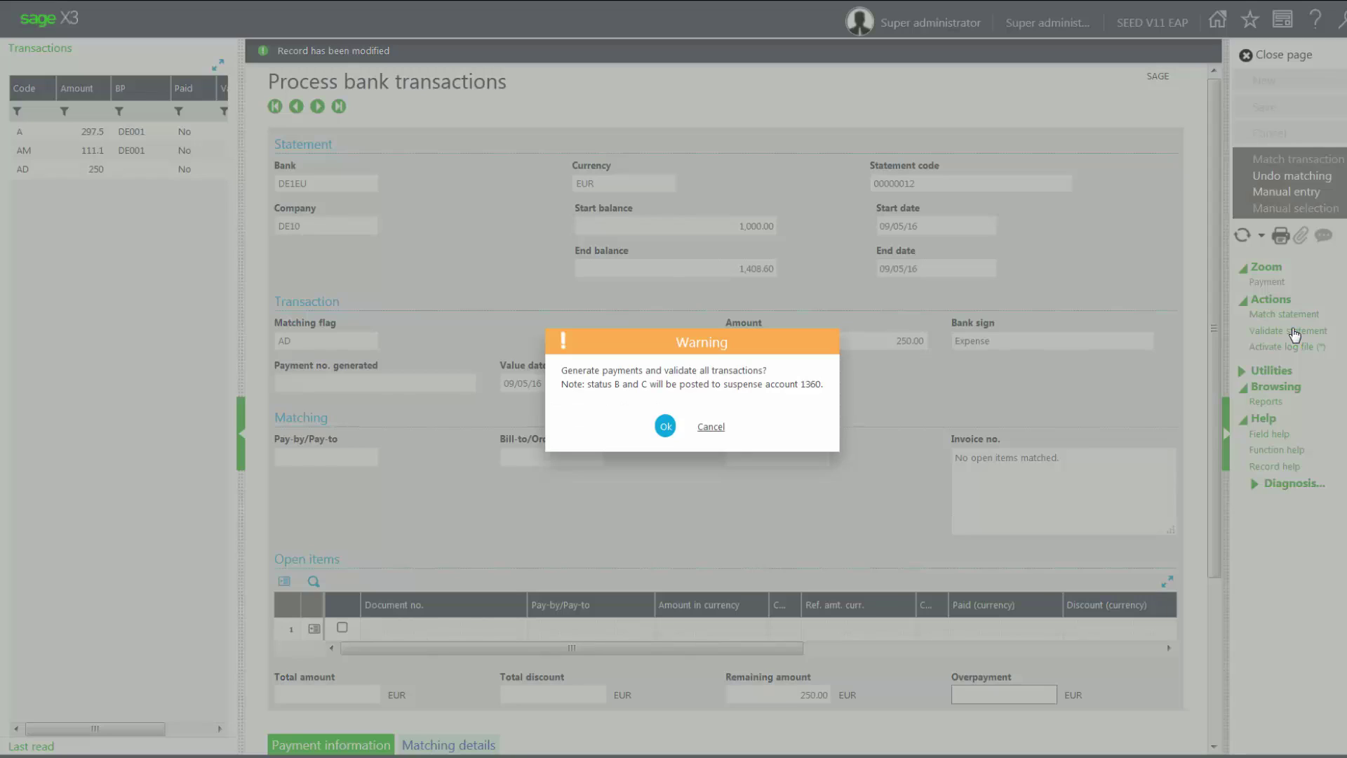
pyautogui.click(666, 428)
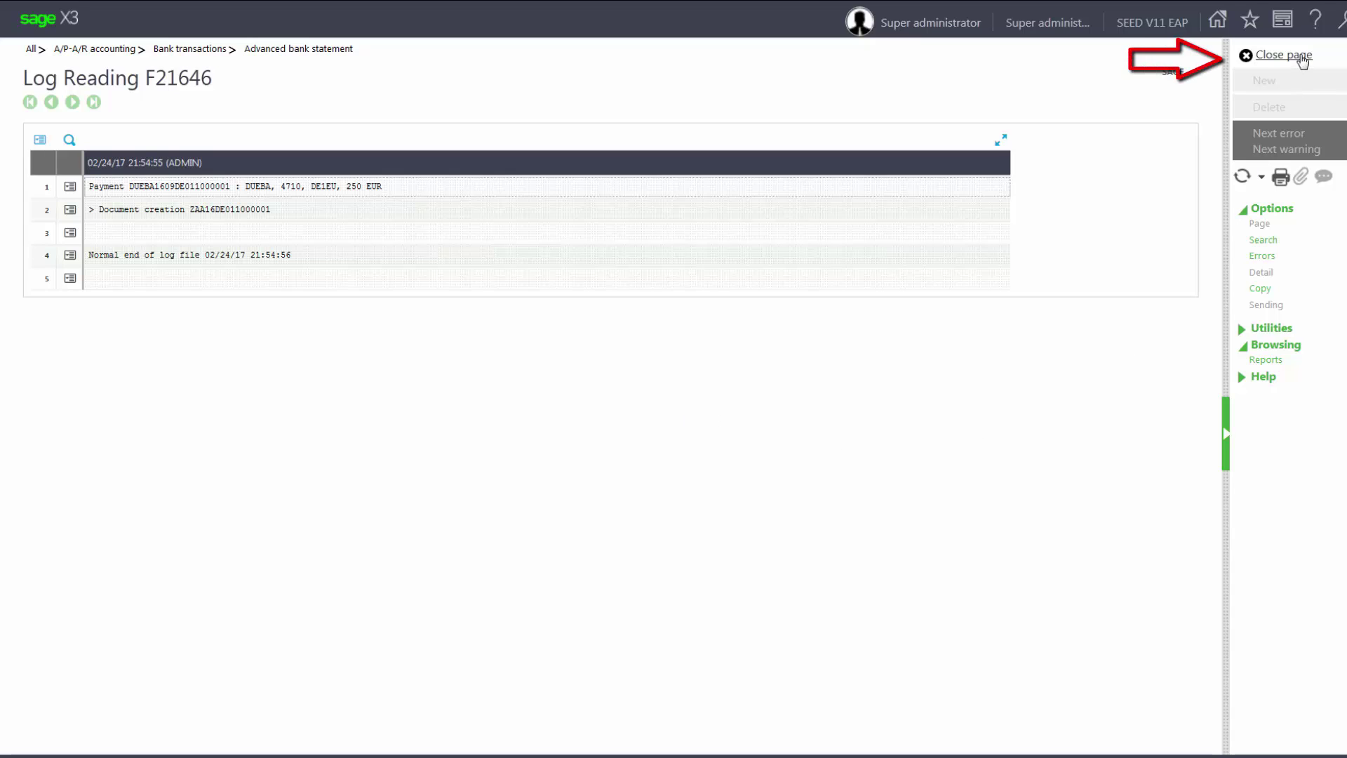
pyautogui.click(1284, 55)
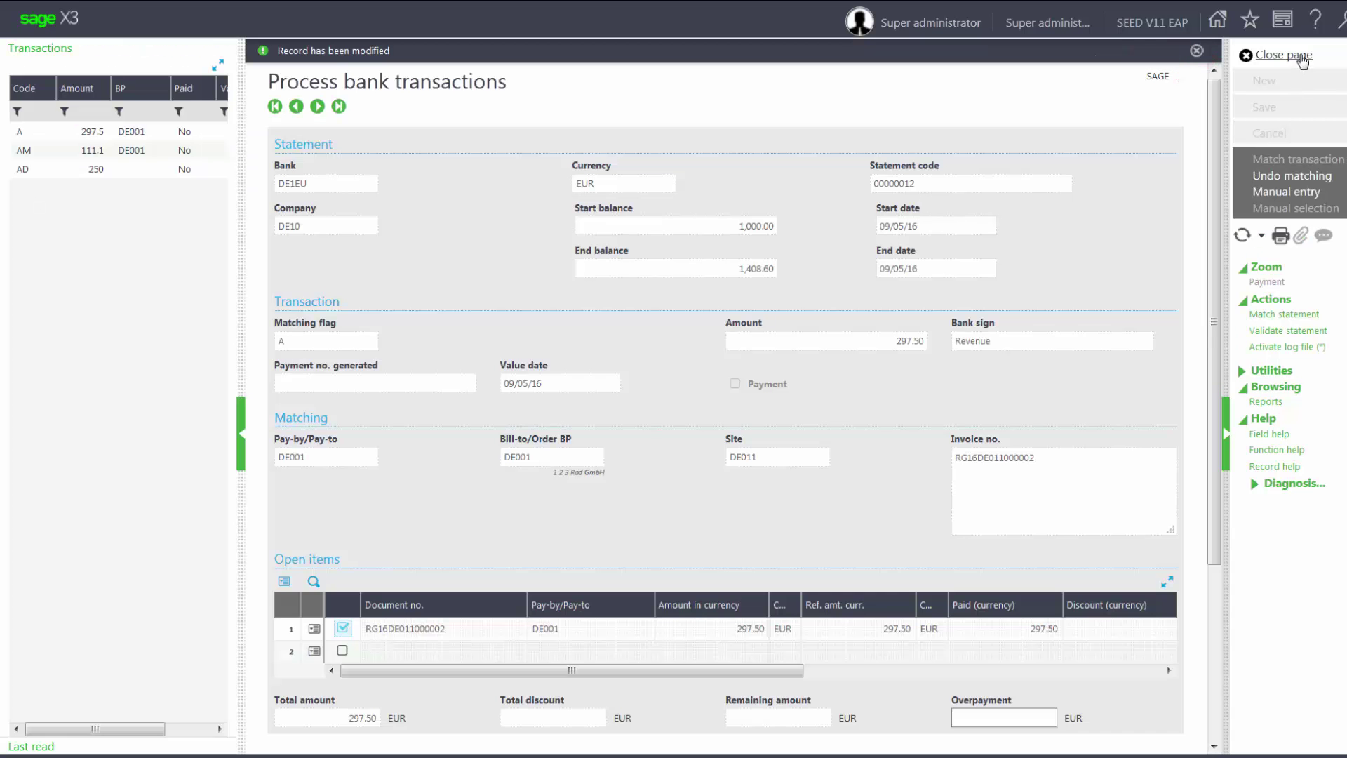